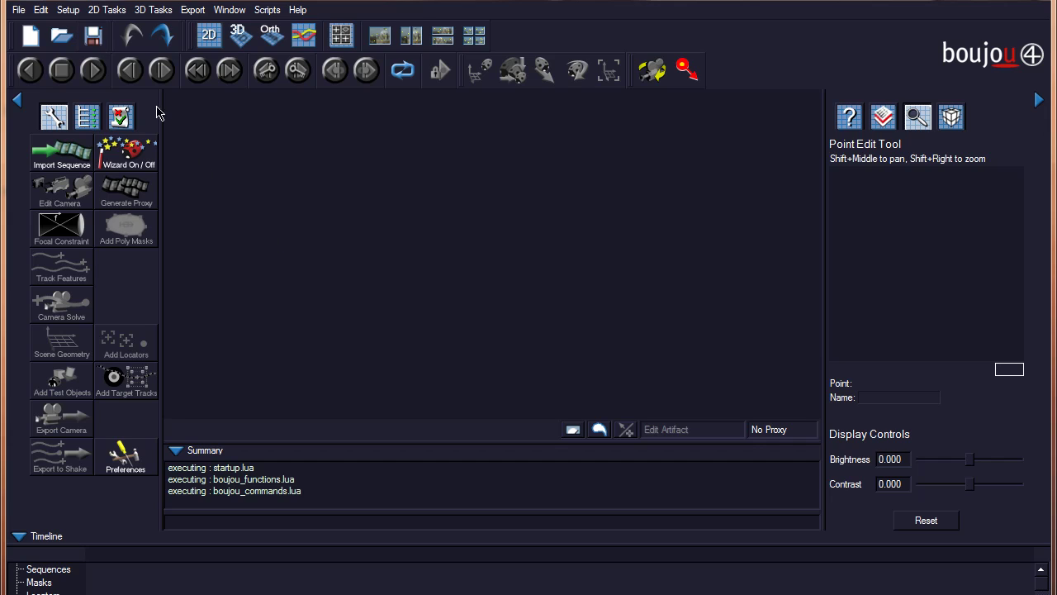
# Step: Import the video K:/TrackingTut.avi as a new sequence, accepting the default move type and frame range
pyautogui.click(71, 16)
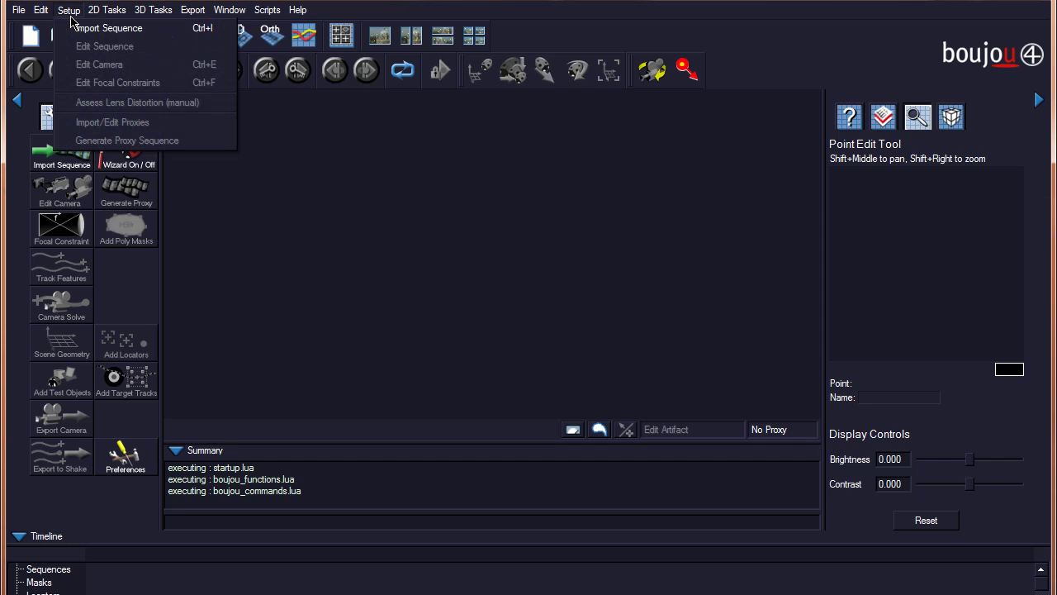
pyautogui.click(322, 300)
pyautogui.click(59, 161)
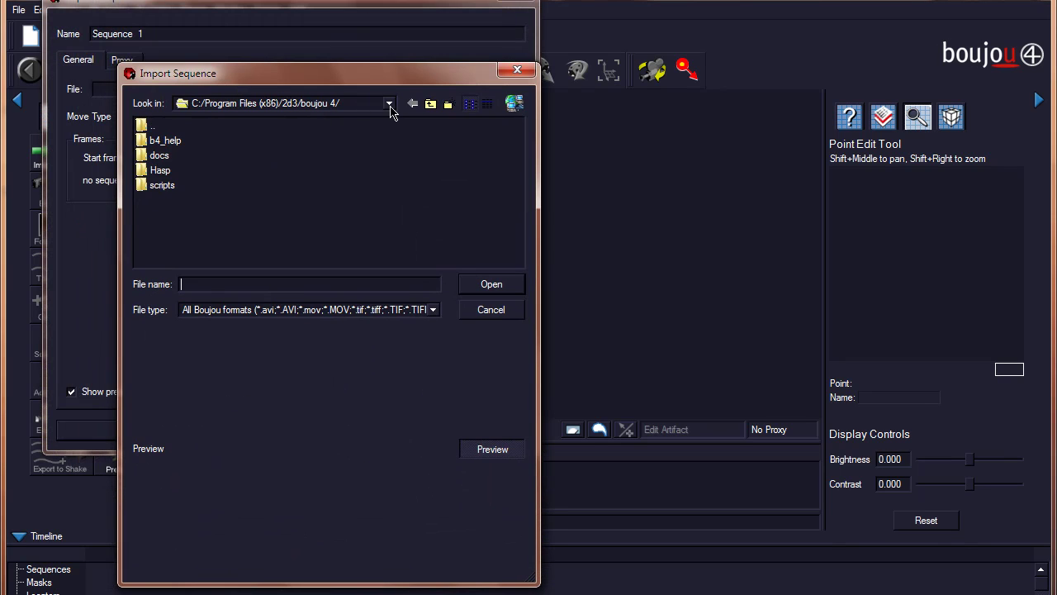
pyautogui.click(389, 104)
pyautogui.click(273, 158)
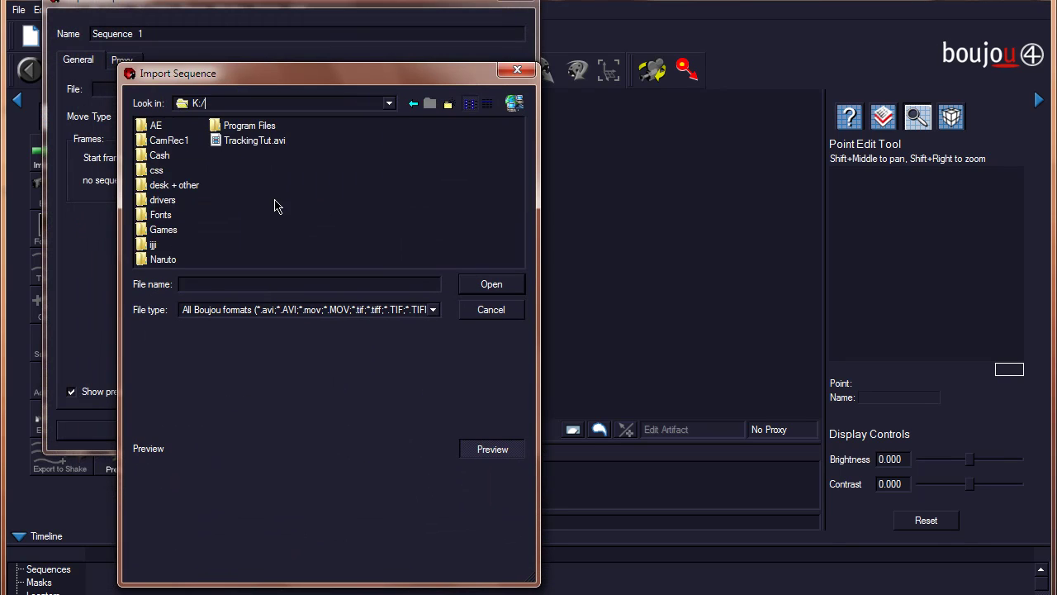
pyautogui.doubleClick(271, 145)
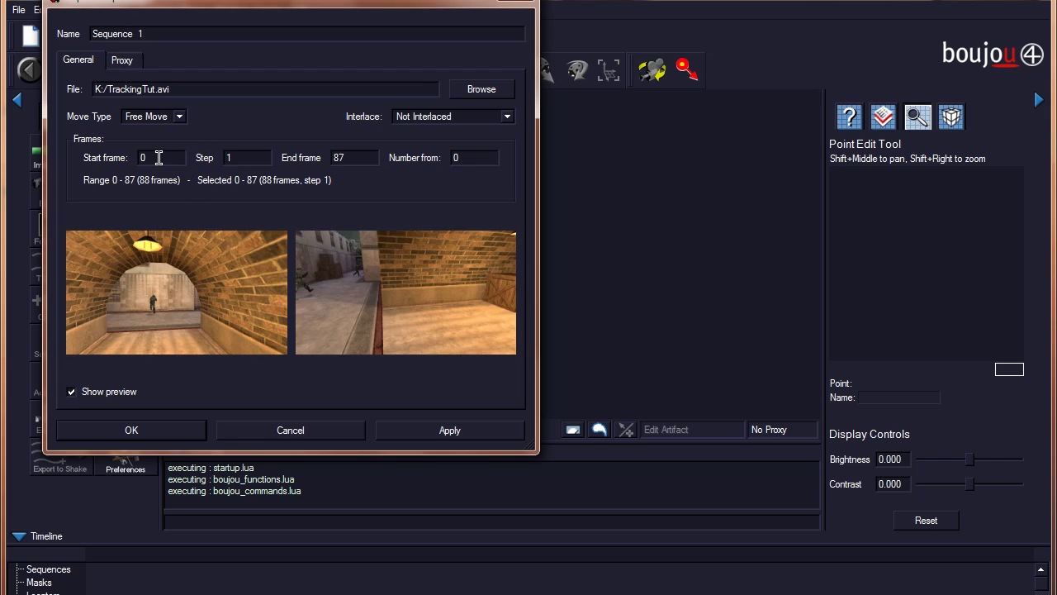
pyautogui.moveTo(159, 158); pyautogui.dragTo(128, 166)
pyautogui.click(199, 425)
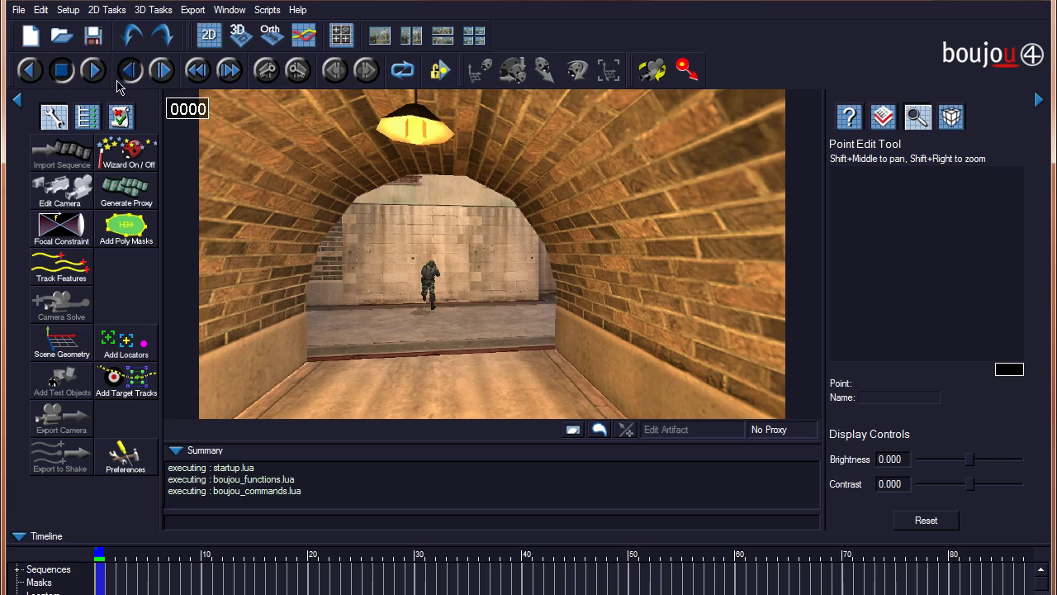
# Step: Set the frame rate of Camera 1 to 29.97 and apply the camera settings
pyautogui.click(70, 12)
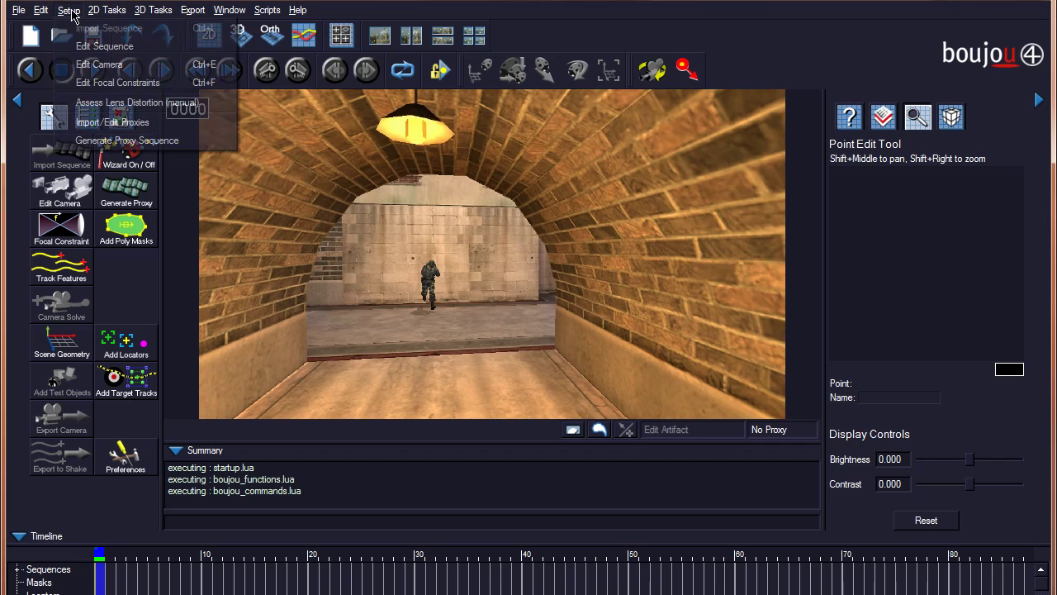
pyautogui.click(113, 66)
pyautogui.moveTo(178, 4); pyautogui.dragTo(354, 205)
pyautogui.click(302, 372)
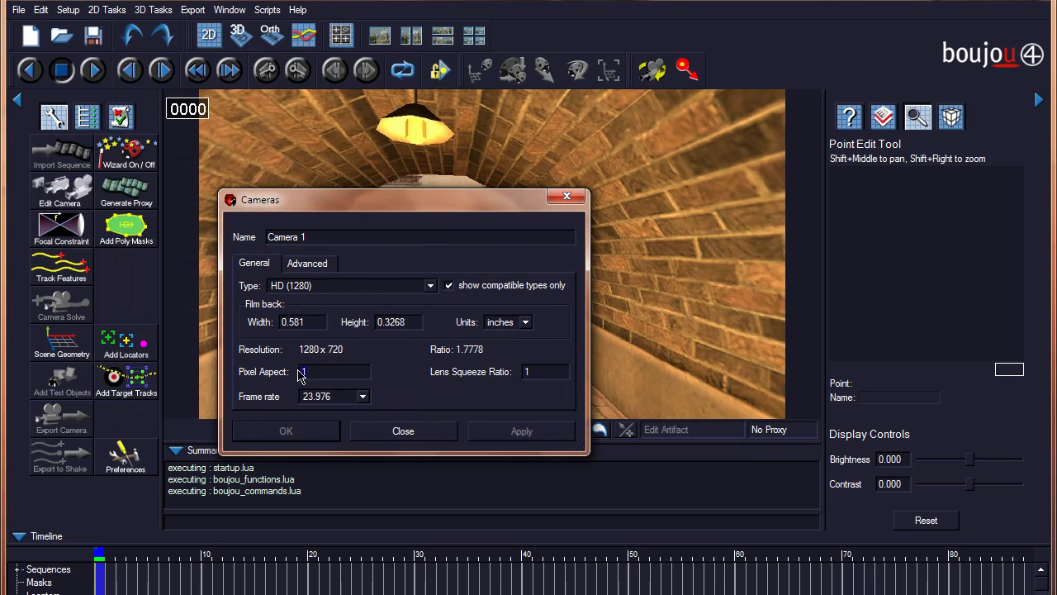
pyautogui.click(362, 398)
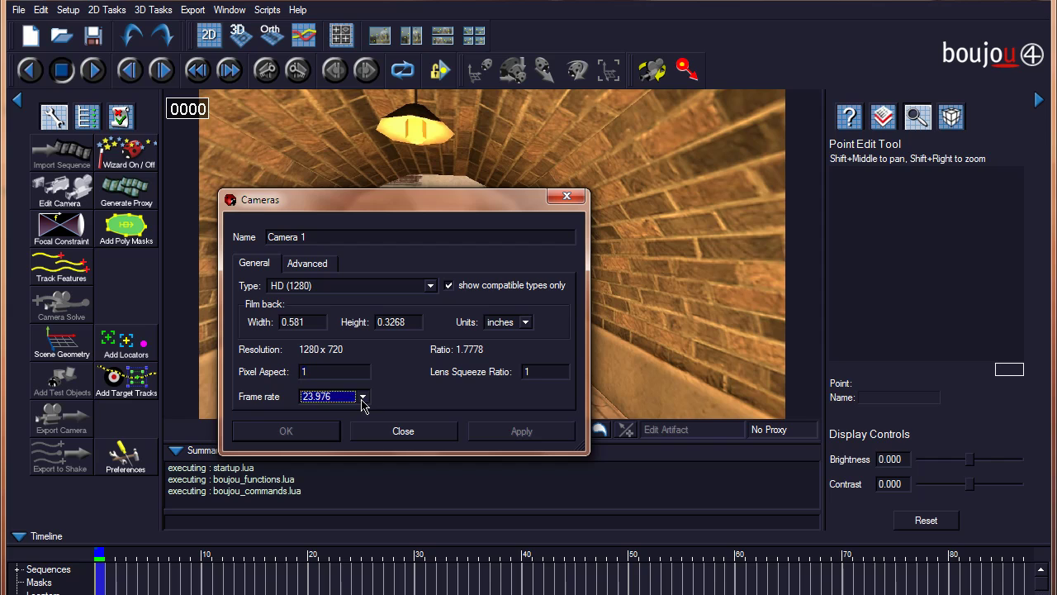
pyautogui.click(346, 237)
pyautogui.moveTo(360, 207); pyautogui.dragTo(624, 337)
pyautogui.click(624, 529)
pyautogui.click(609, 583)
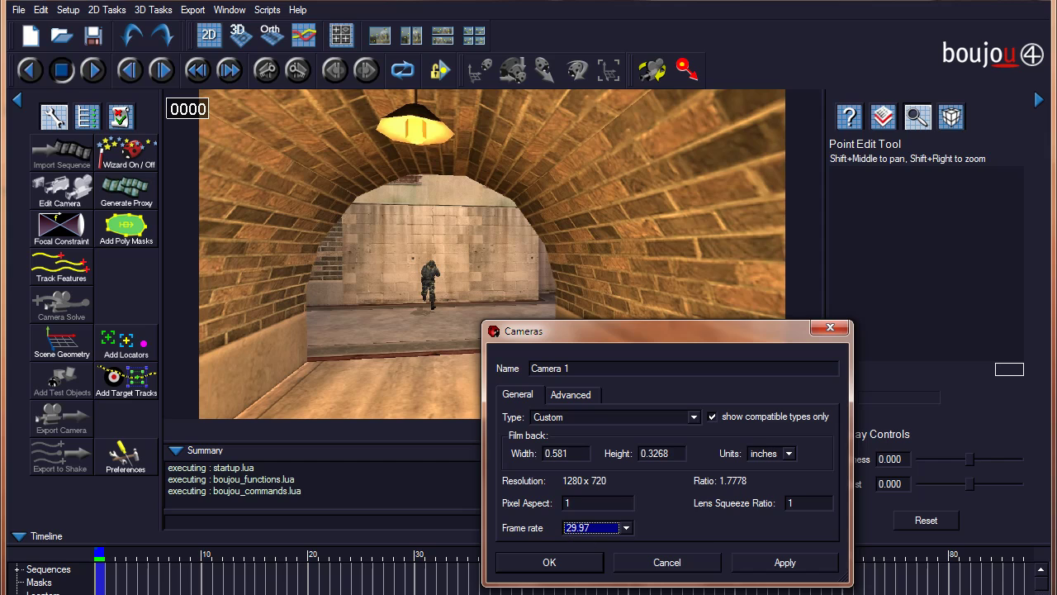
pyautogui.click(569, 563)
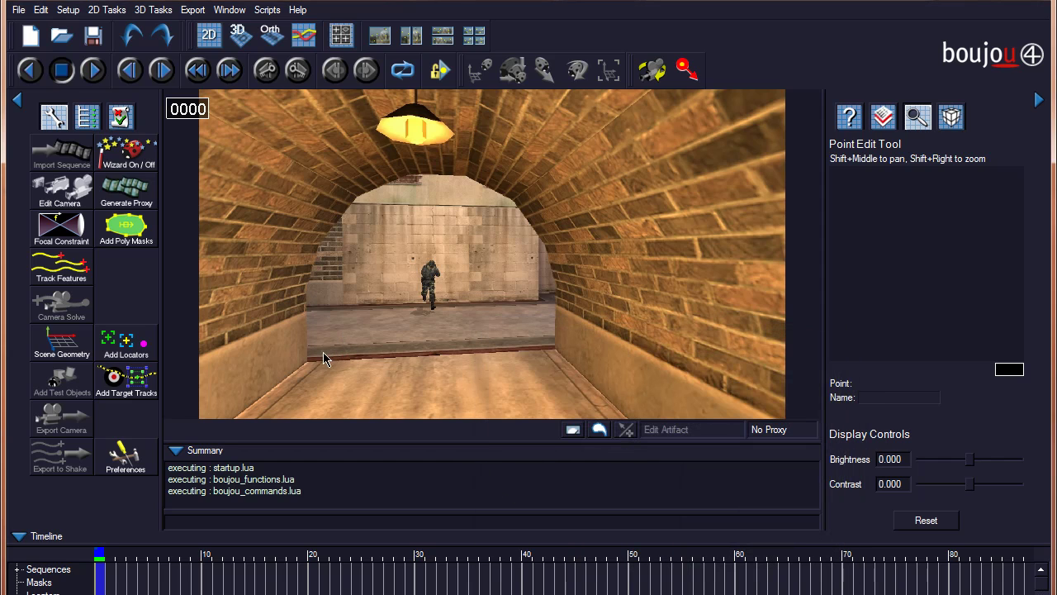
# Step: Run feature tracking on all frames with maximum sensitivity and the Normal feature scale
pyautogui.click(61, 272)
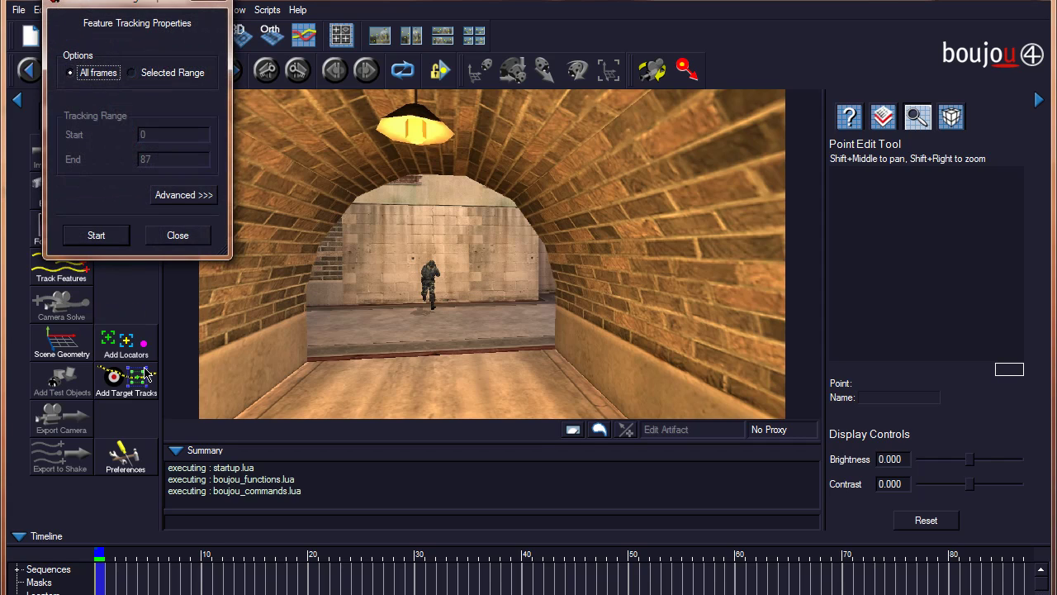
pyautogui.click(484, 423)
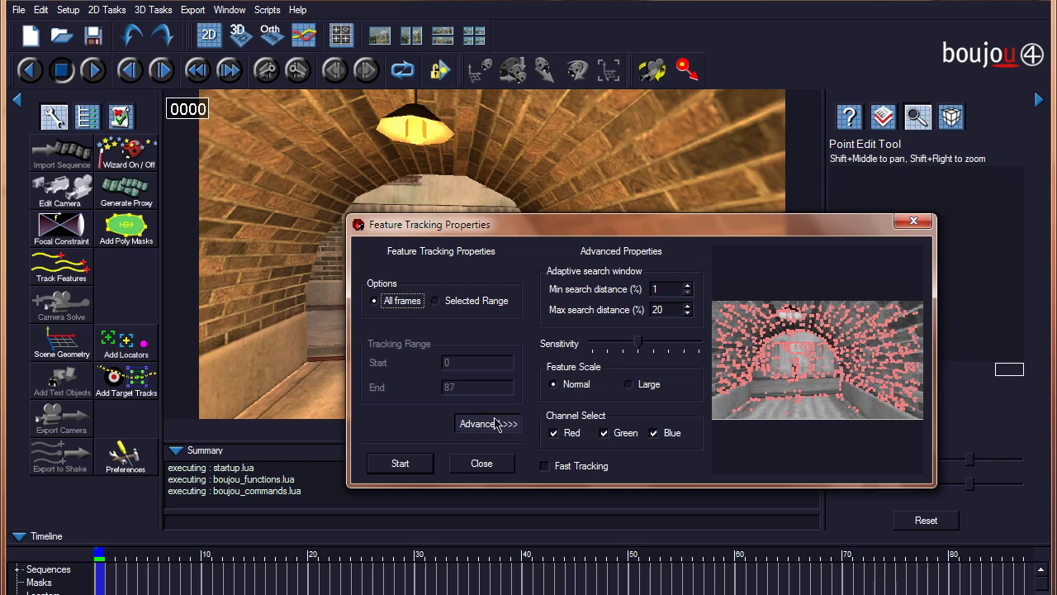
pyautogui.moveTo(371, 457); pyautogui.dragTo(433, 456)
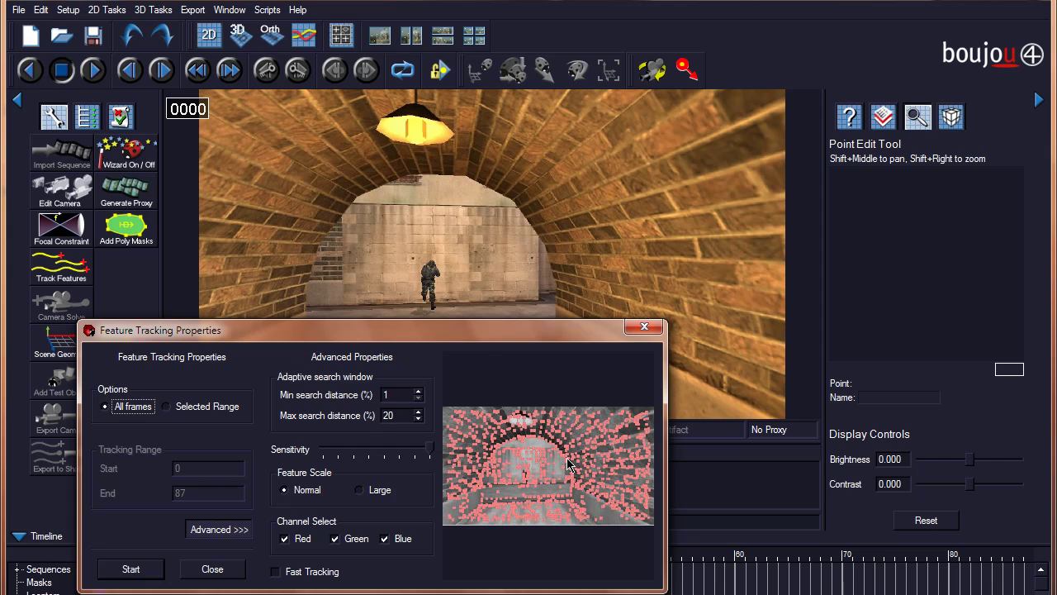
pyautogui.moveTo(487, 345); pyautogui.dragTo(512, 379)
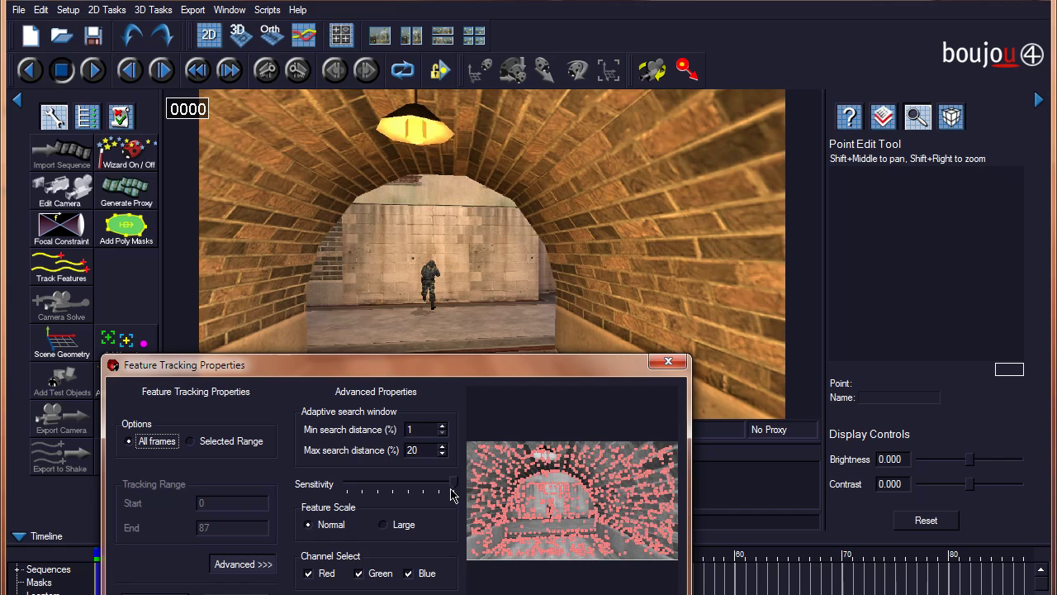
pyautogui.click(384, 526)
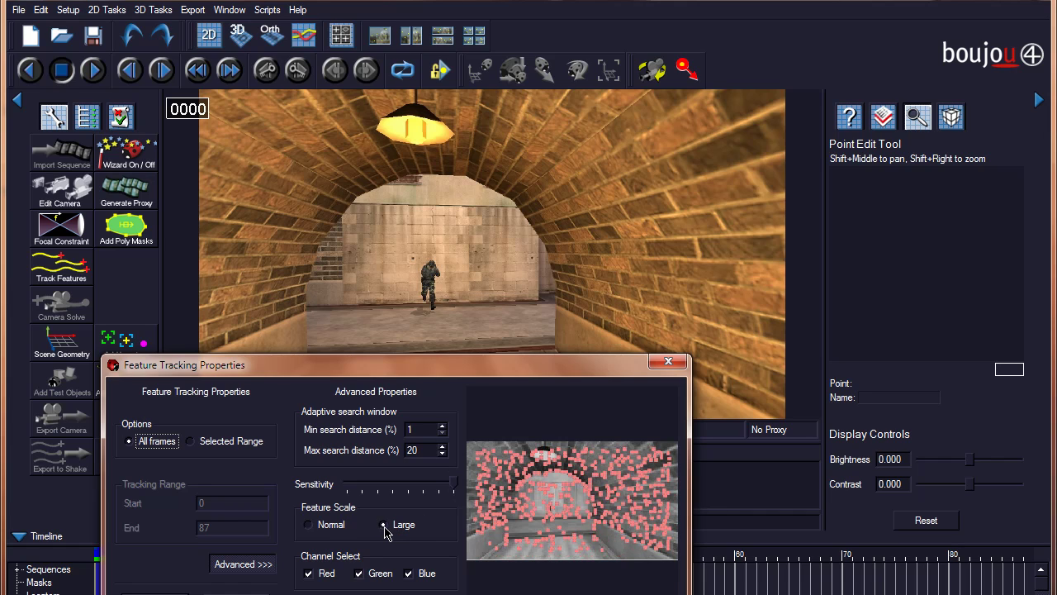
pyautogui.click(313, 527)
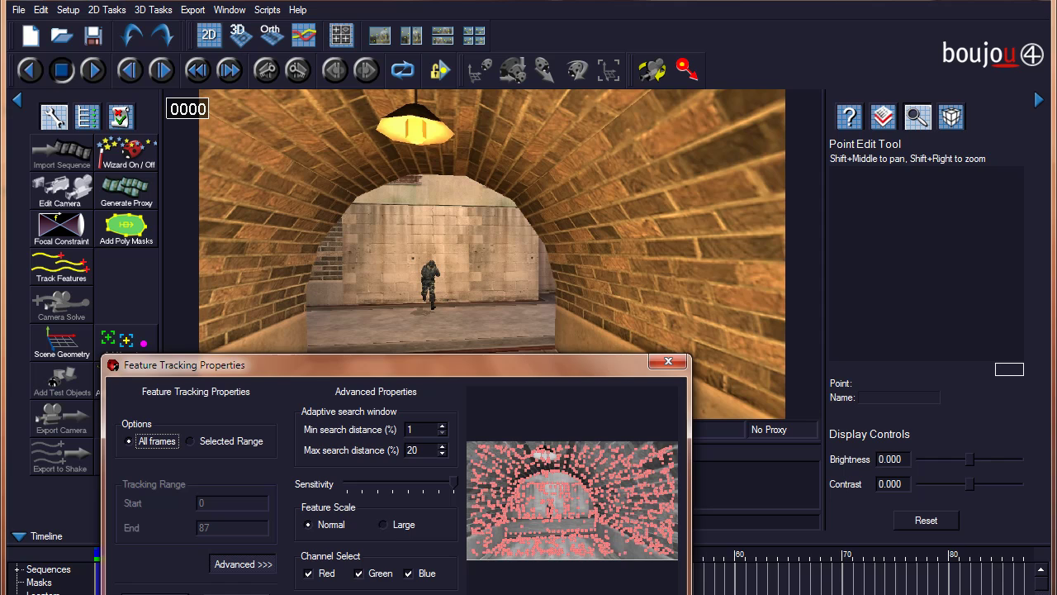
pyautogui.click(155, 592)
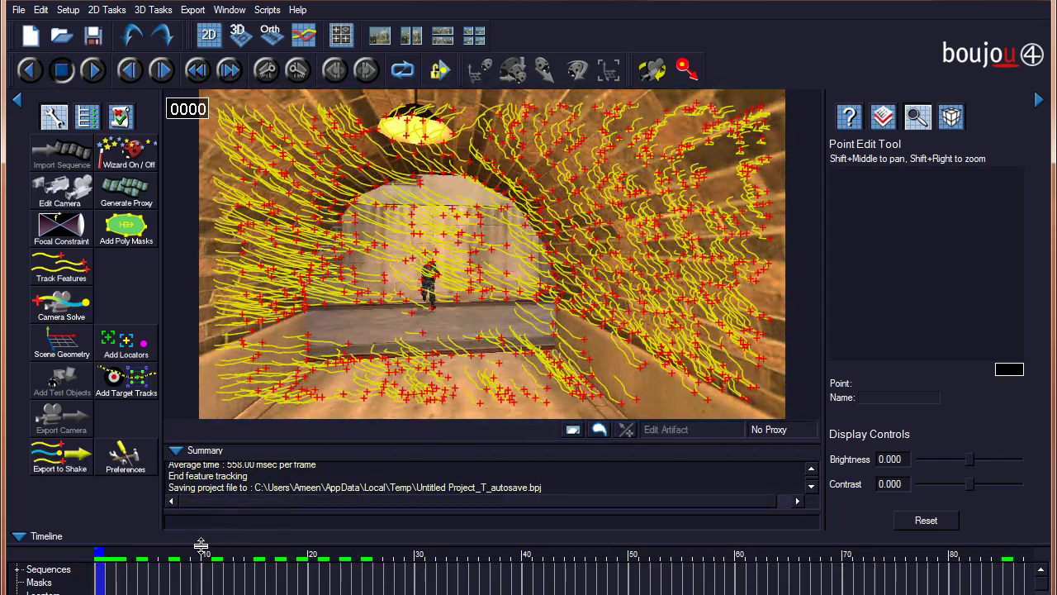
# Step: Scrub through the sequence to examine the feature tracks across the frames
pyautogui.moveTo(107, 559); pyautogui.dragTo(338, 560)
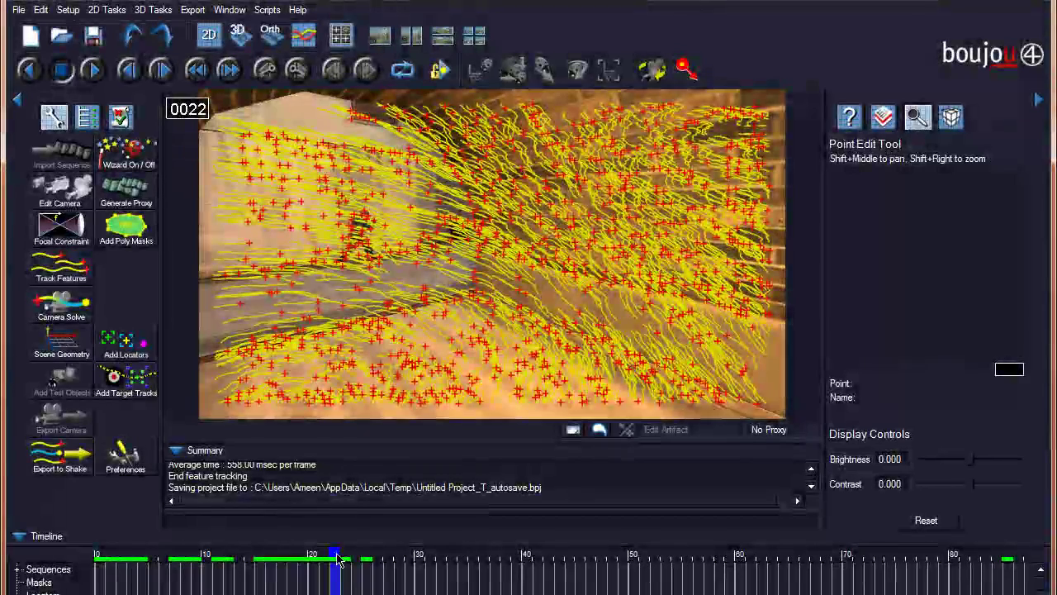
pyautogui.moveTo(337, 559); pyautogui.dragTo(590, 560)
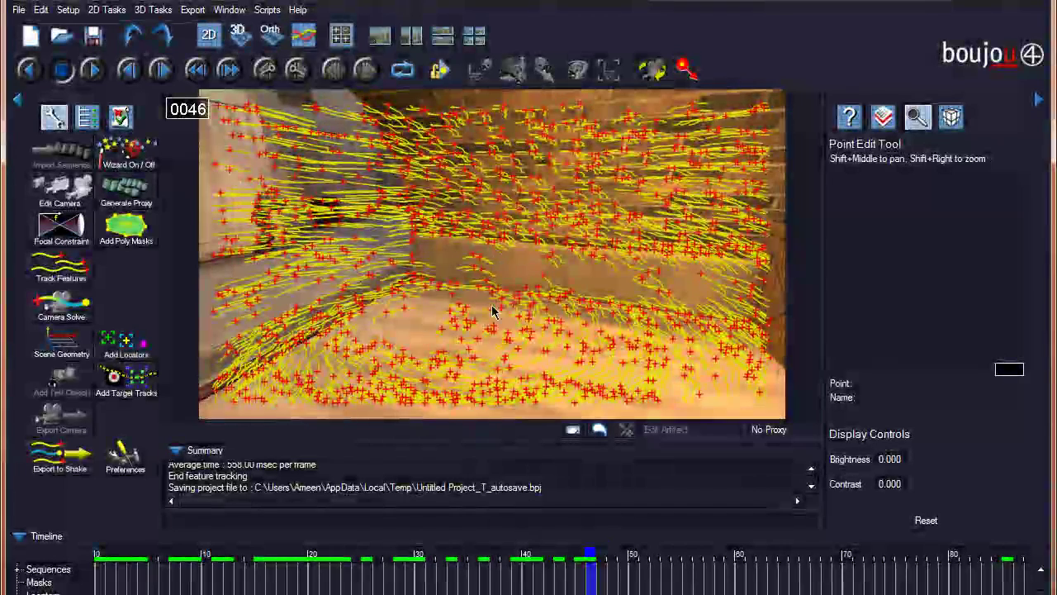
pyautogui.moveTo(592, 562); pyautogui.dragTo(802, 563)
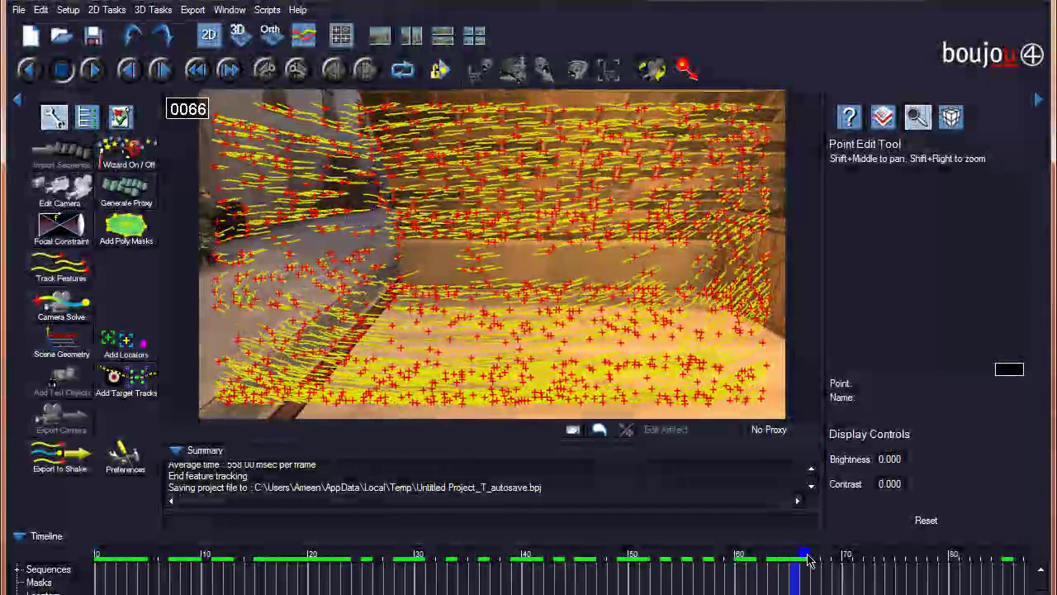
pyautogui.click(814, 560)
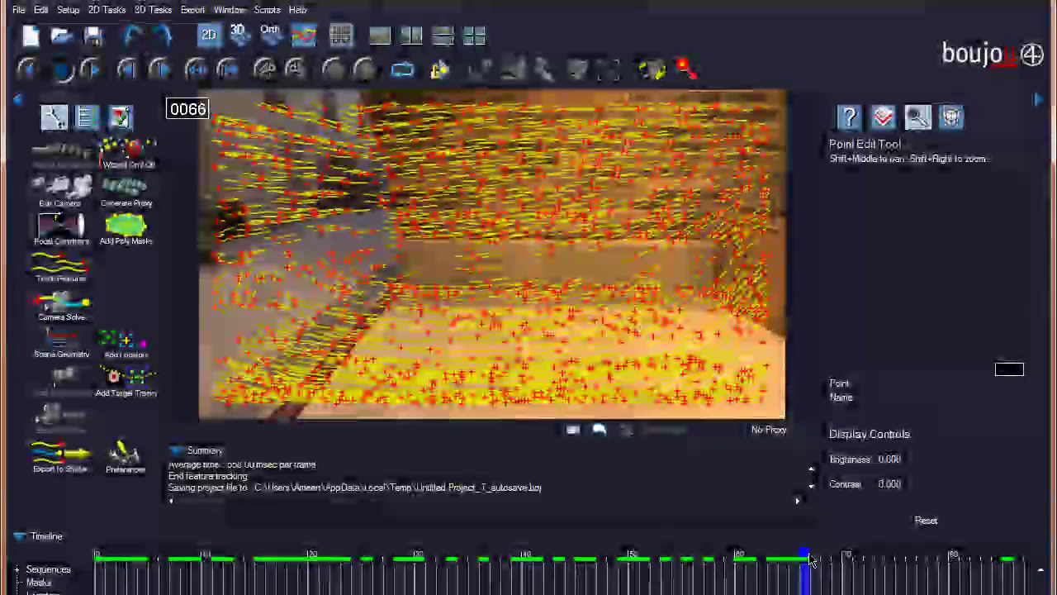
pyautogui.moveTo(814, 560)
pyautogui.mouseDown()
pyautogui.moveTo(840, 560)
pyautogui.moveTo(376, 552)
pyautogui.mouseUp()
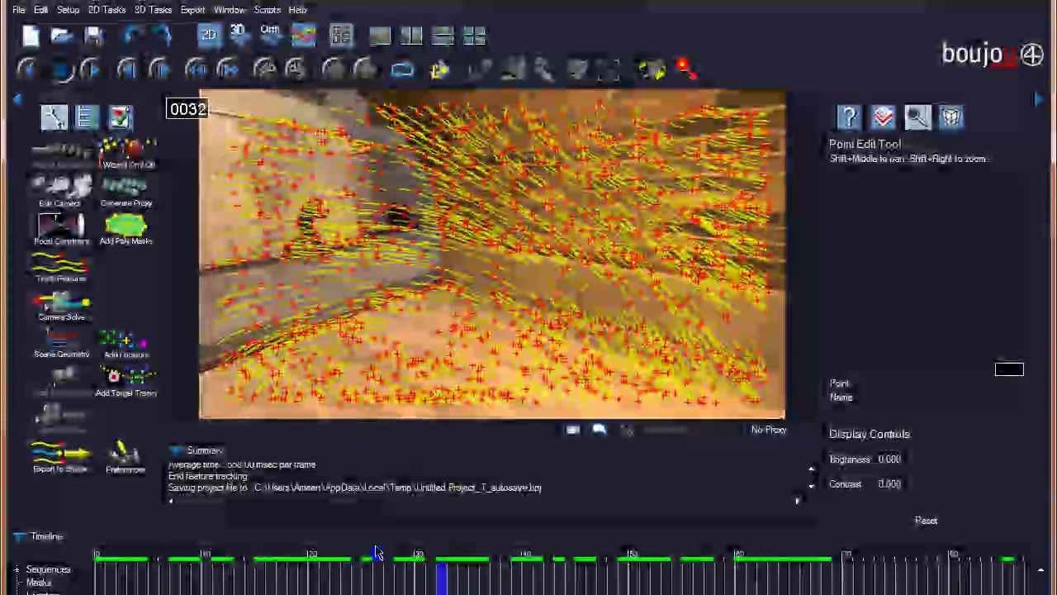
pyautogui.moveTo(376, 552); pyautogui.dragTo(369, 554)
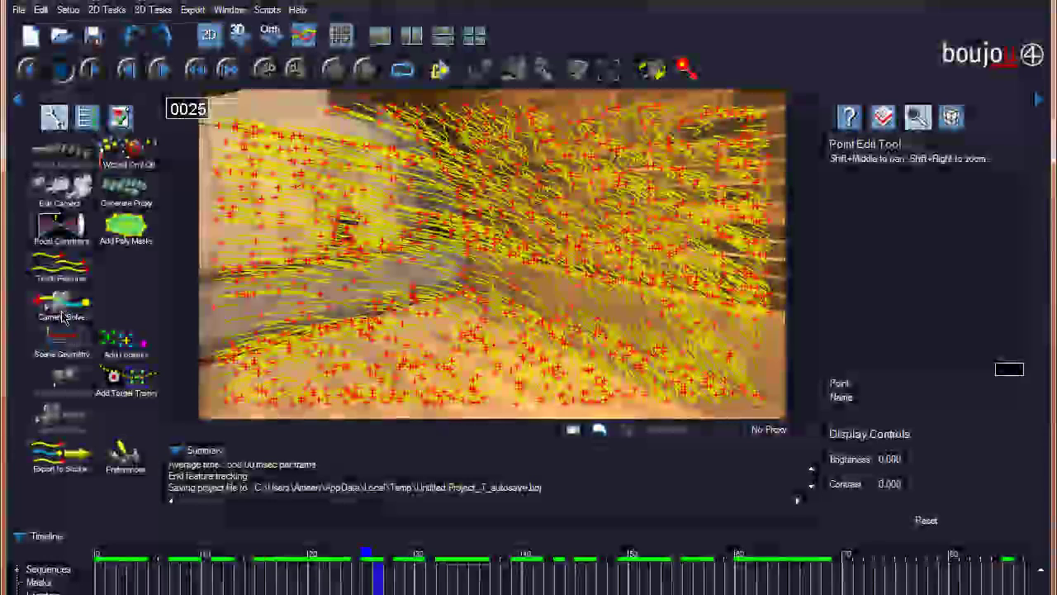
# Step: Run the camera solve on all frames and review the solved points throughout the sequence
pyautogui.click(61, 306)
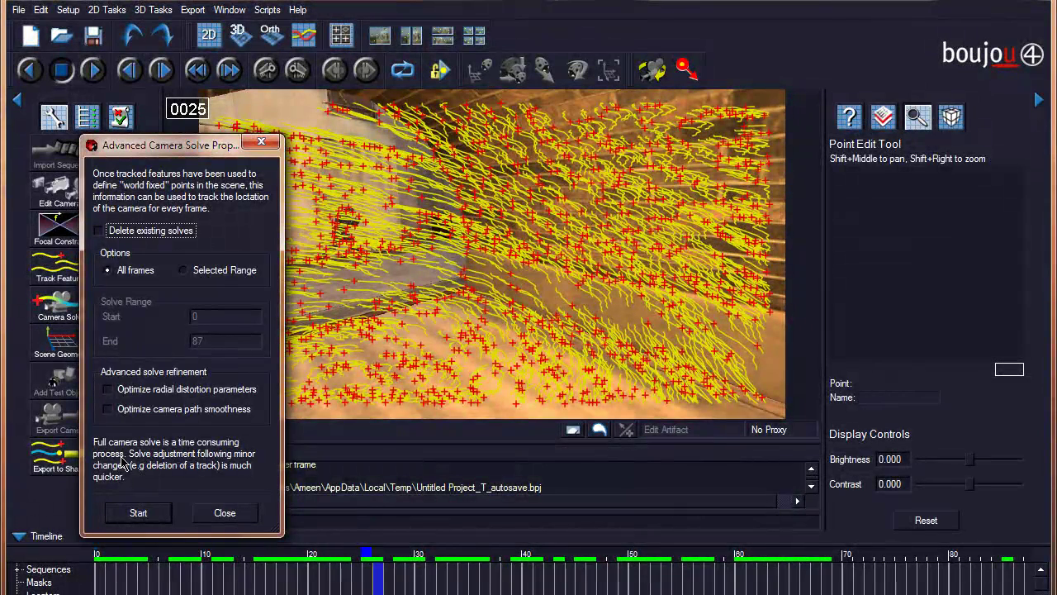
pyautogui.click(139, 513)
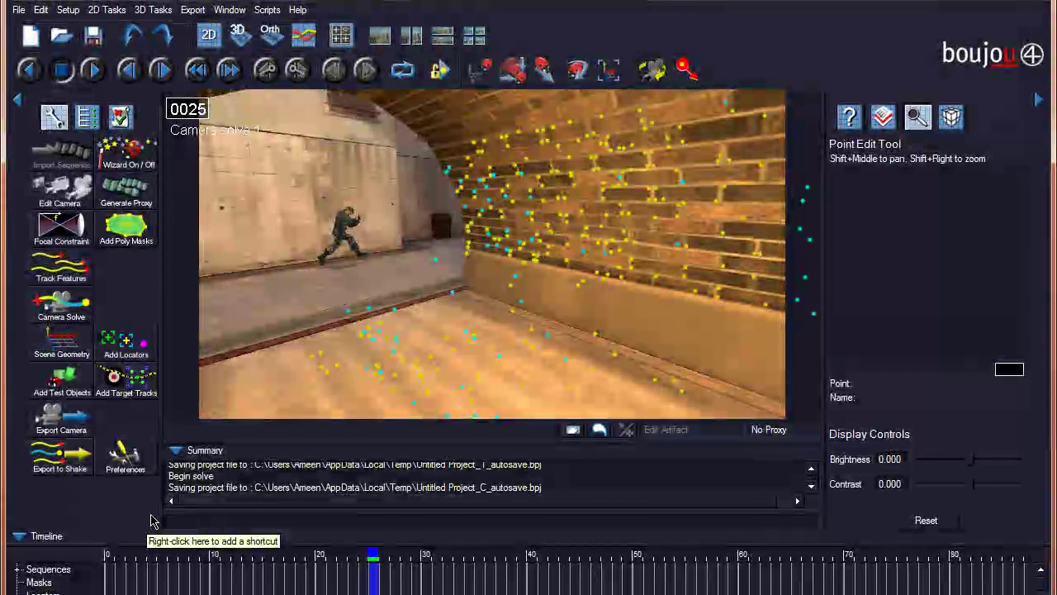
pyautogui.moveTo(373, 561); pyautogui.dragTo(873, 559)
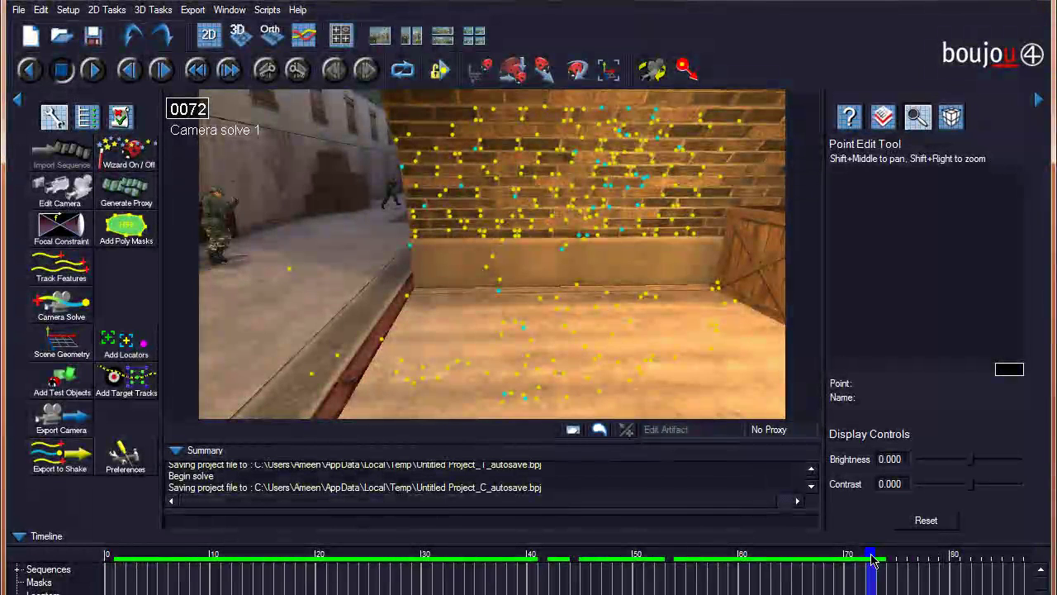
pyautogui.press('space')
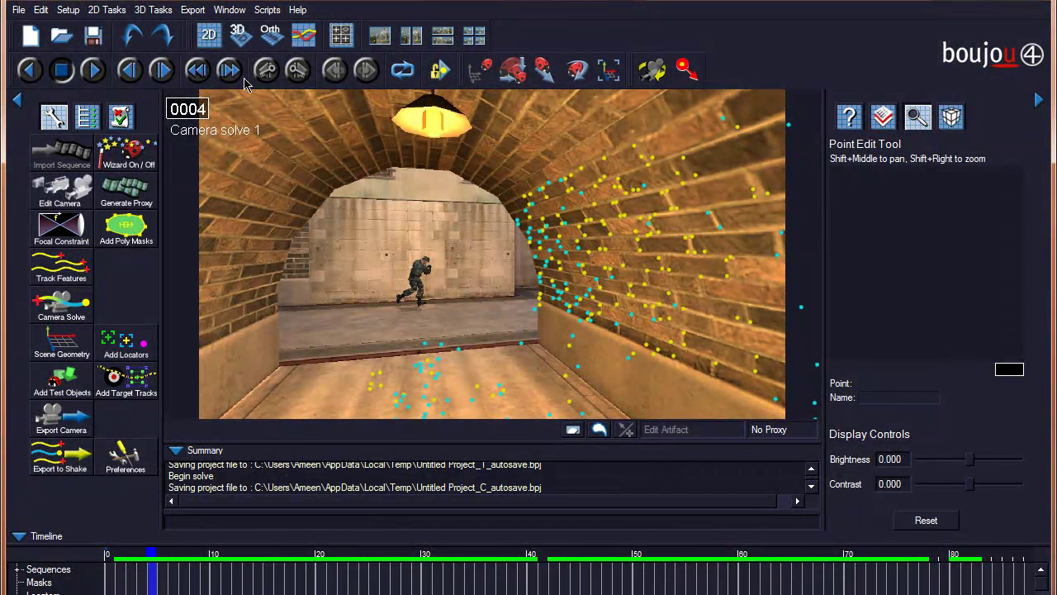
# Step: Export Camera solve 1 as a Cinema 4D (*.c4d) file named TT in the K:/Tracking TuT folder
pyautogui.click(195, 10)
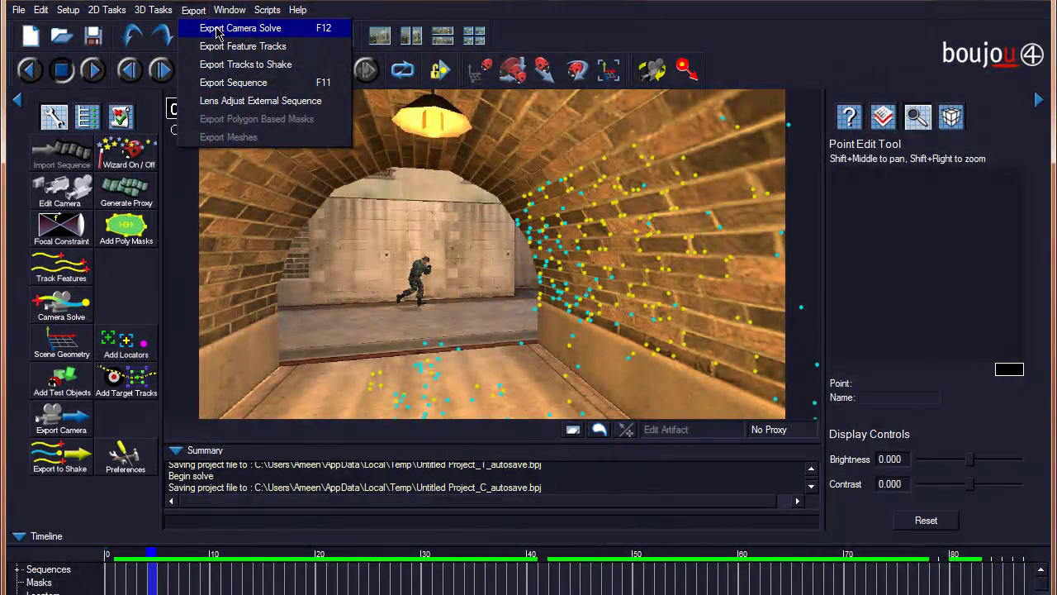
pyautogui.click(216, 29)
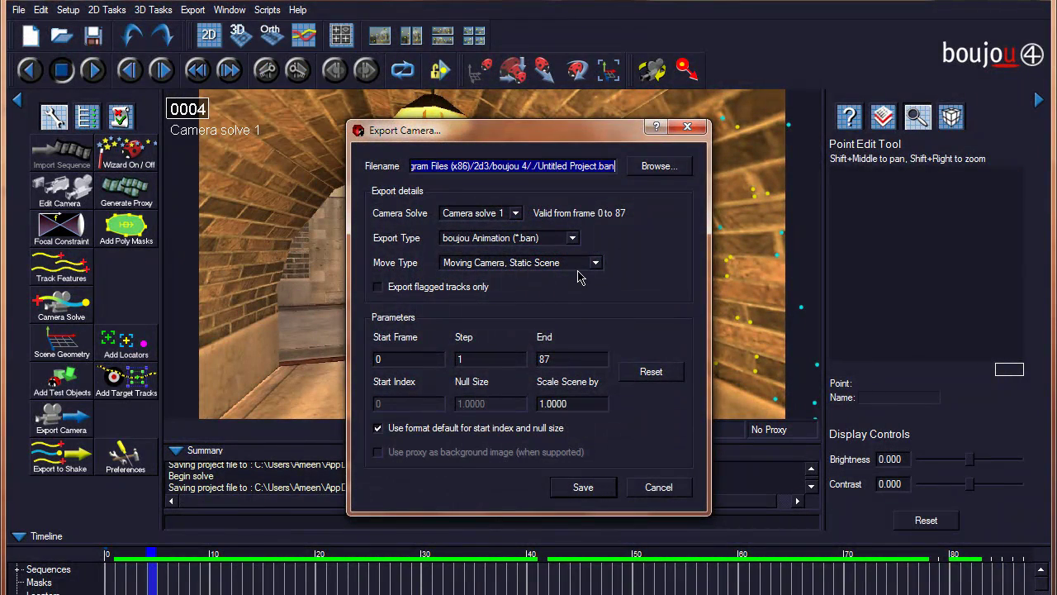
pyautogui.click(661, 166)
pyautogui.click(556, 476)
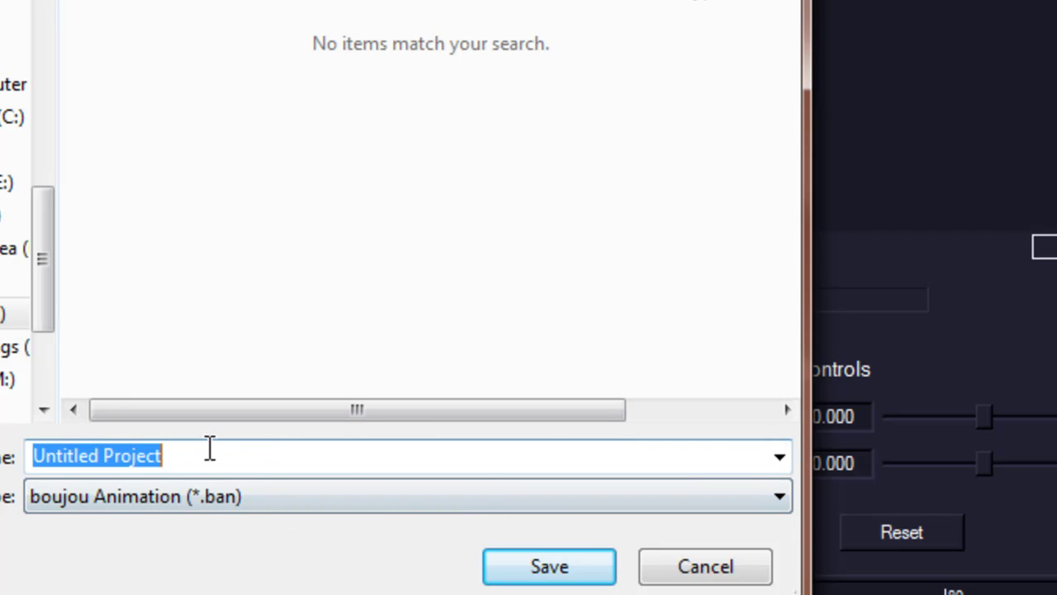
pyautogui.write('TT')
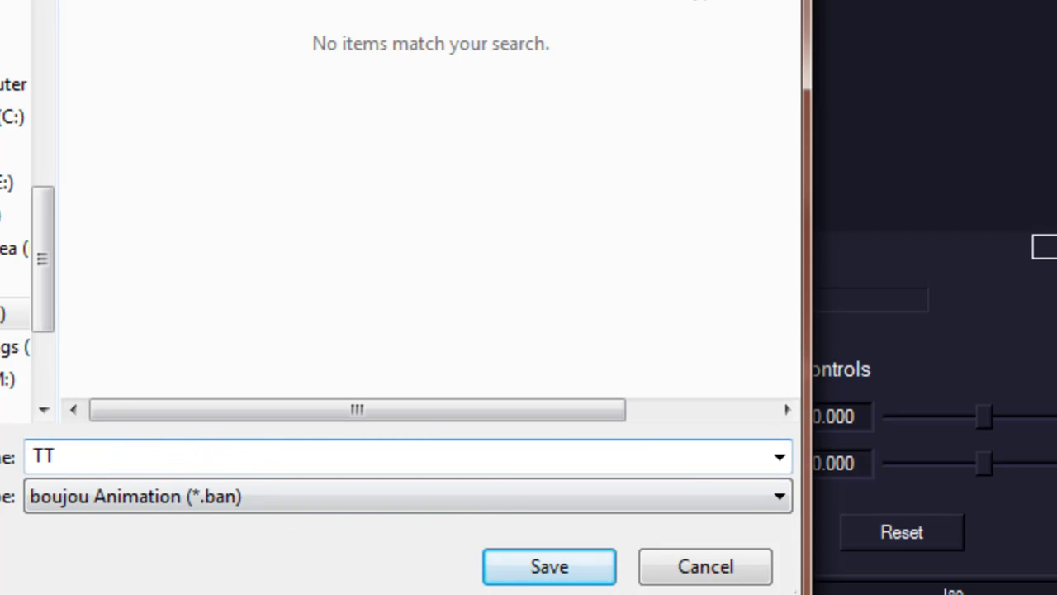
pyautogui.click(590, 568)
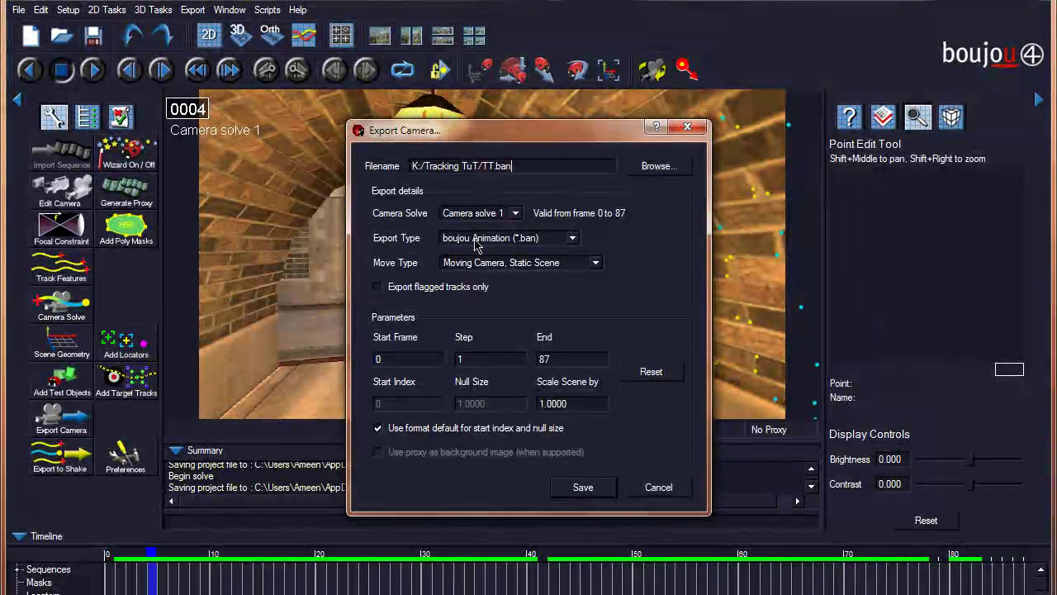
pyautogui.click(475, 238)
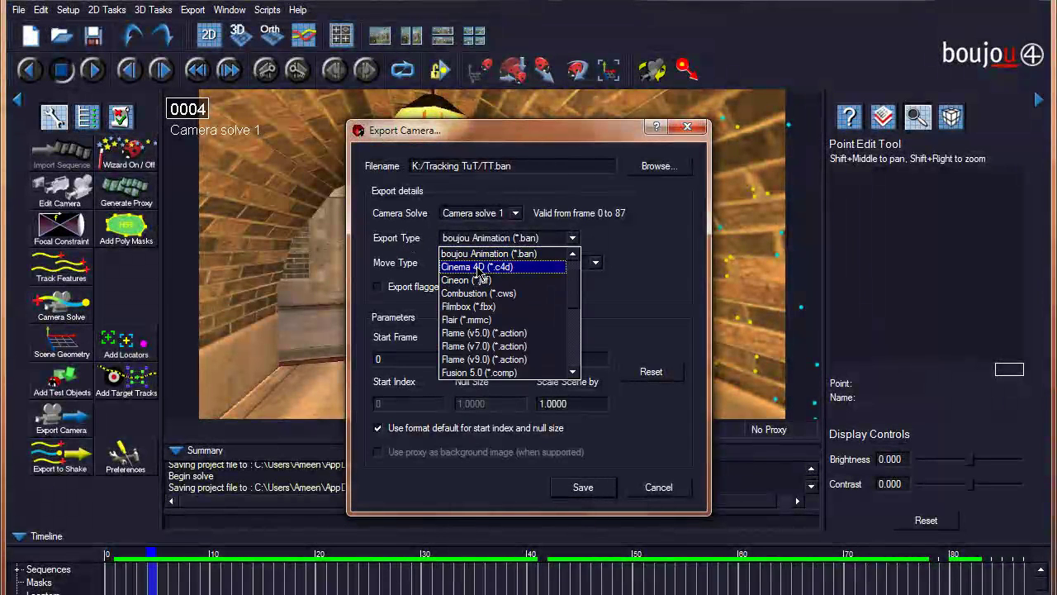
pyautogui.click(477, 269)
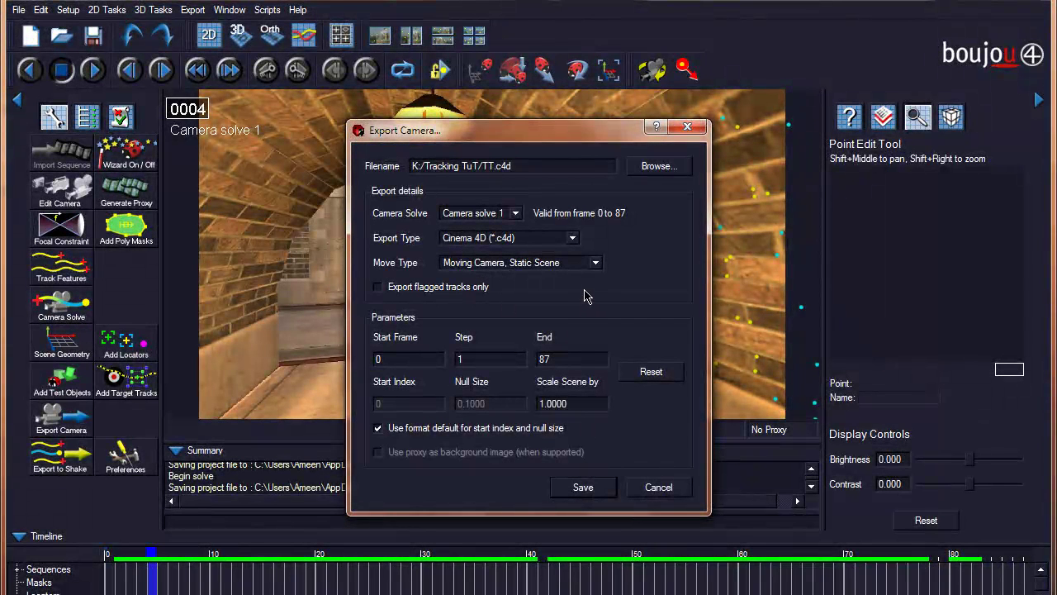
pyautogui.click(599, 490)
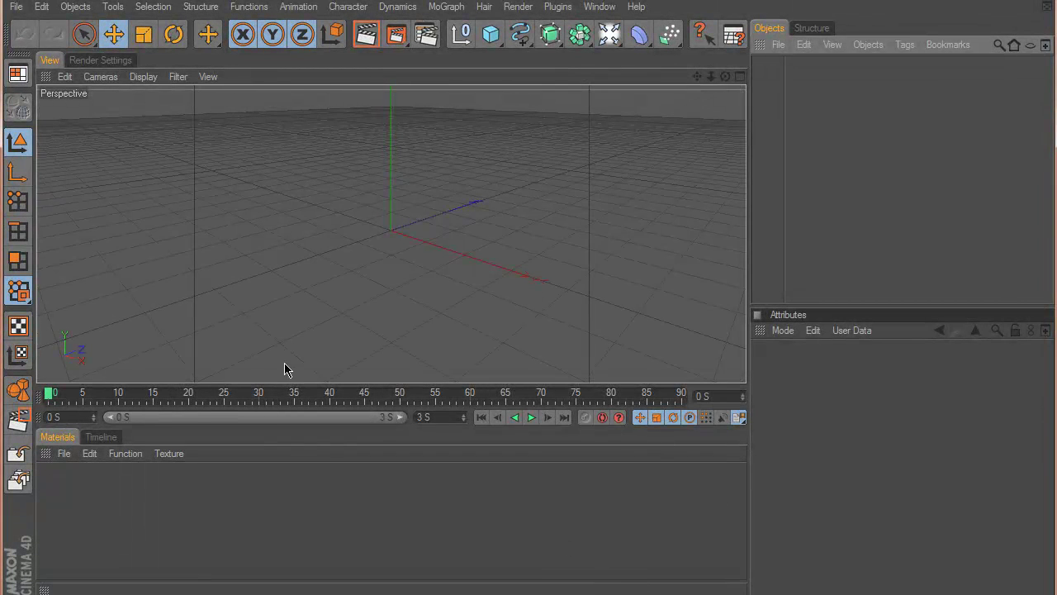
# Step: Switch to Cinema 4D and open the exported TT scene from the Tracking TuT folder with the default import settings
pyautogui.click(16, 7)
pyautogui.click(39, 47)
pyautogui.click(179, 118)
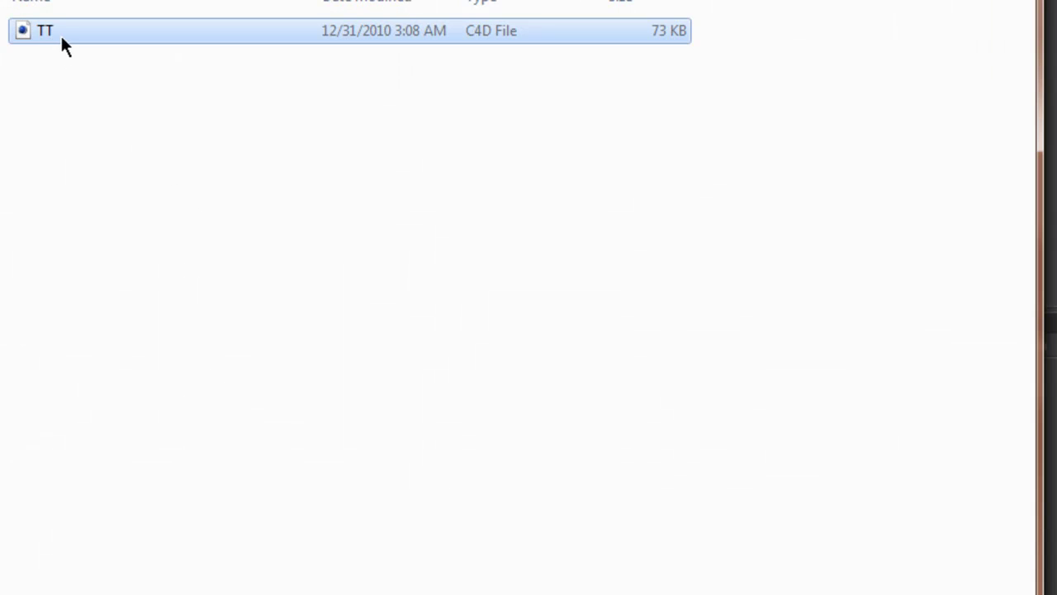
pyautogui.doubleClick(62, 37)
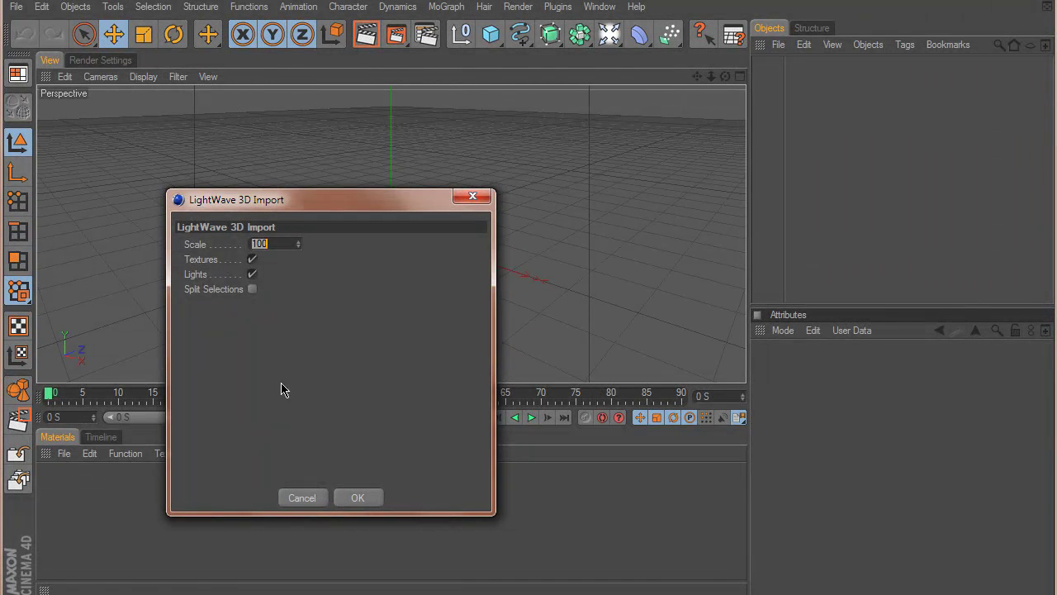
pyautogui.click(319, 471)
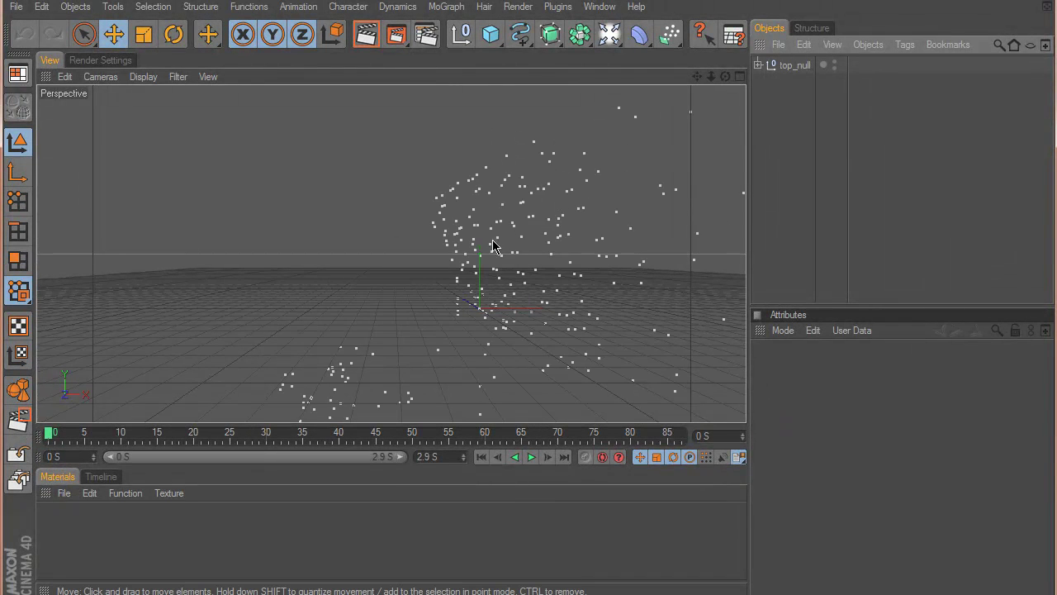
pyautogui.moveTo(53, 438)
pyautogui.mouseDown()
pyautogui.moveTo(552, 445)
pyautogui.moveTo(48, 444)
pyautogui.mouseUp()
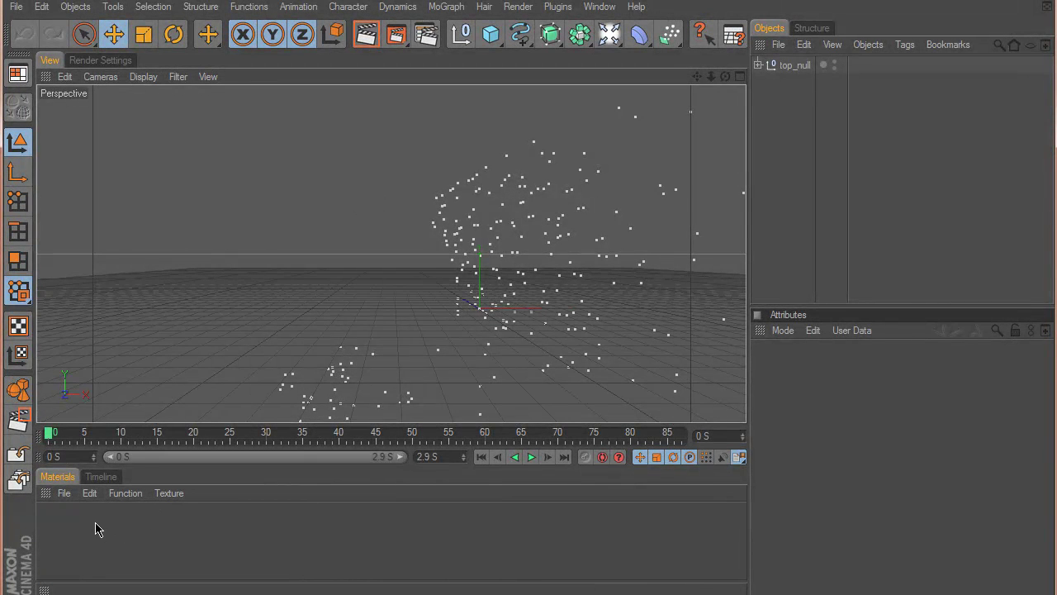
# Step: Create a new material and load K:\TrackingTut.avi as its Color texture
pyautogui.click(65, 493)
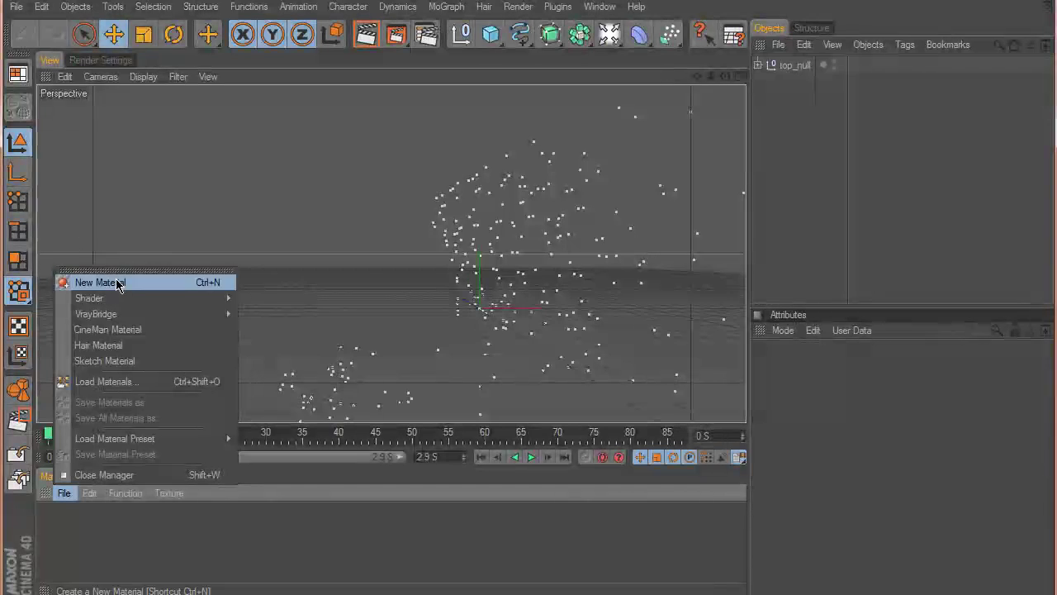
pyautogui.click(107, 281)
pyautogui.doubleClick(54, 525)
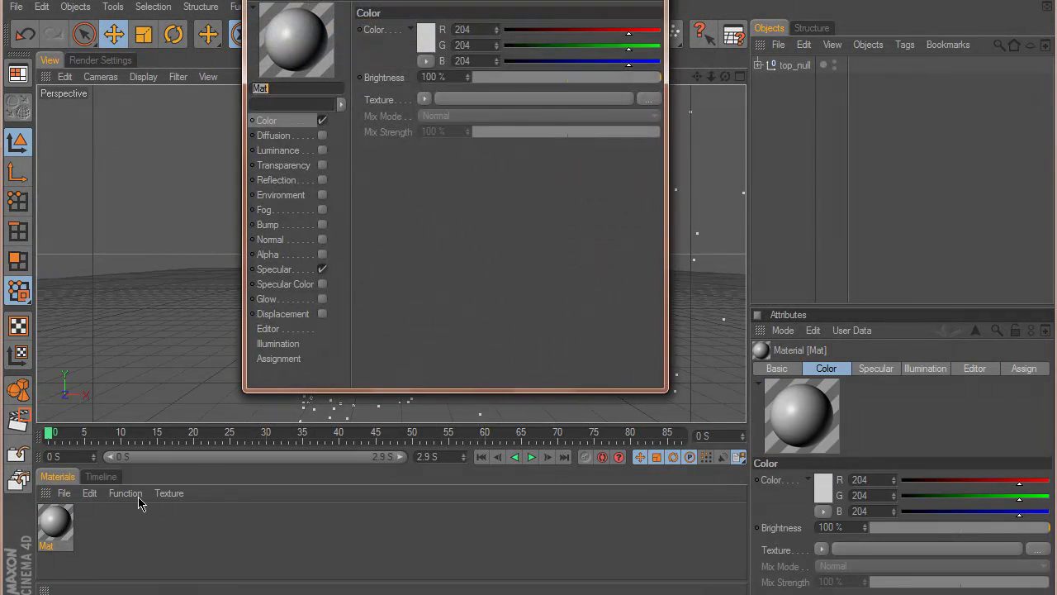
pyautogui.moveTo(379, 1); pyautogui.dragTo(372, 124)
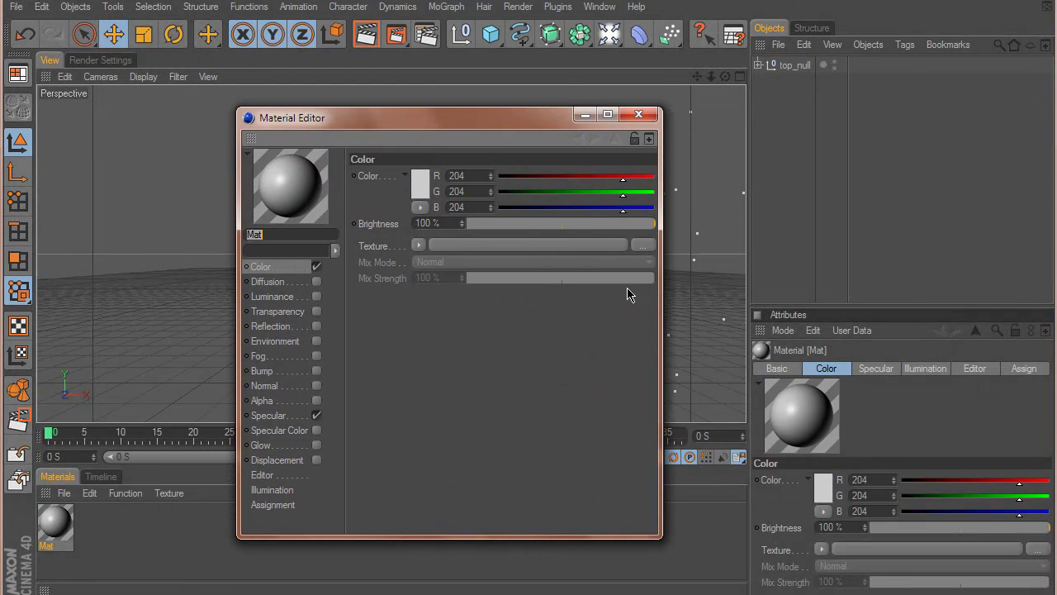
pyautogui.click(640, 244)
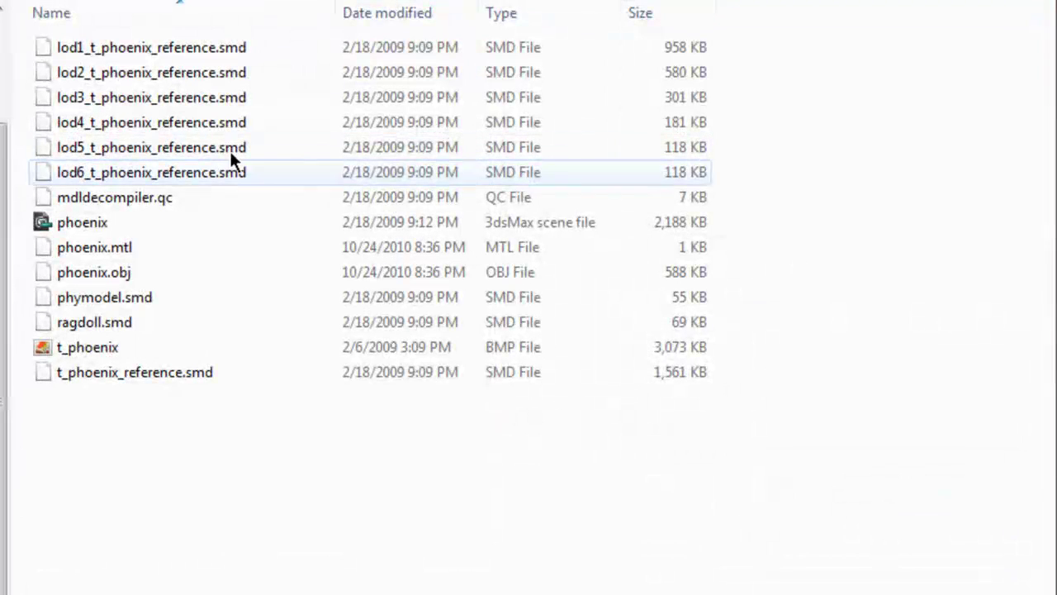
pyautogui.click(4, 10)
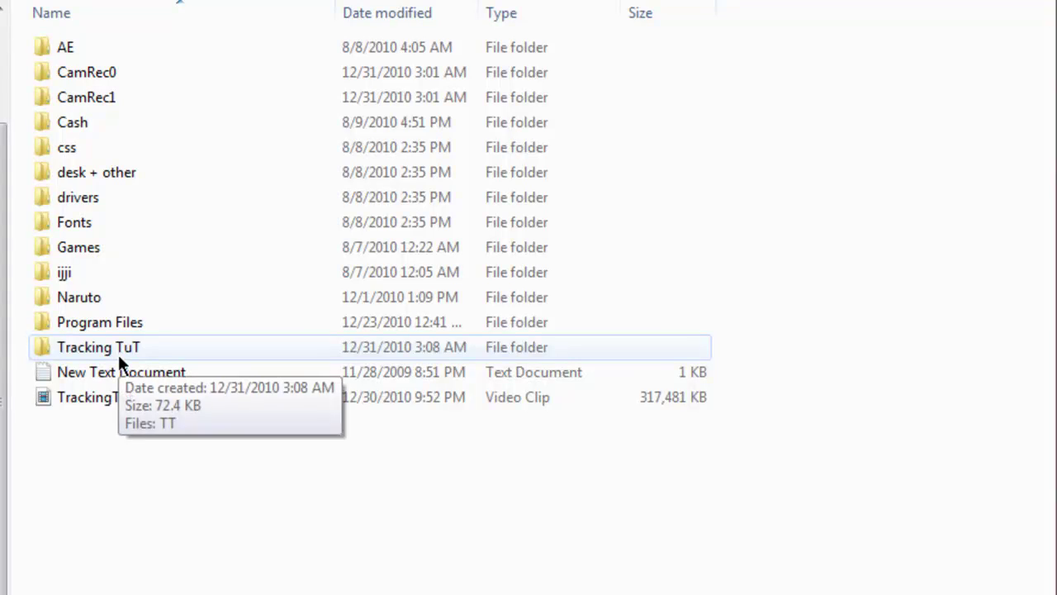
pyautogui.click(114, 395)
pyautogui.doubleClick(103, 395)
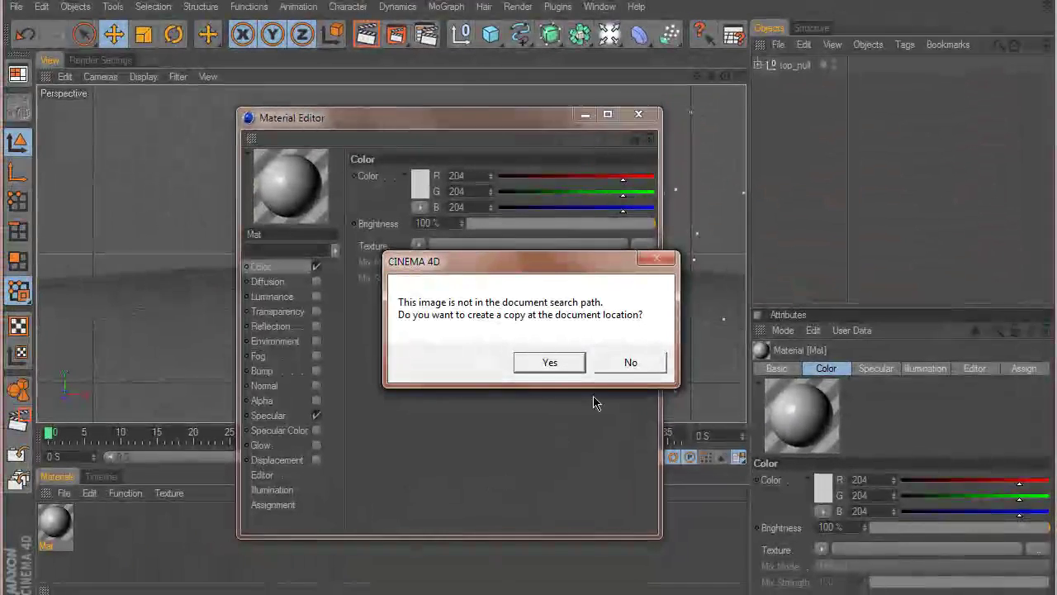
pyautogui.click(549, 342)
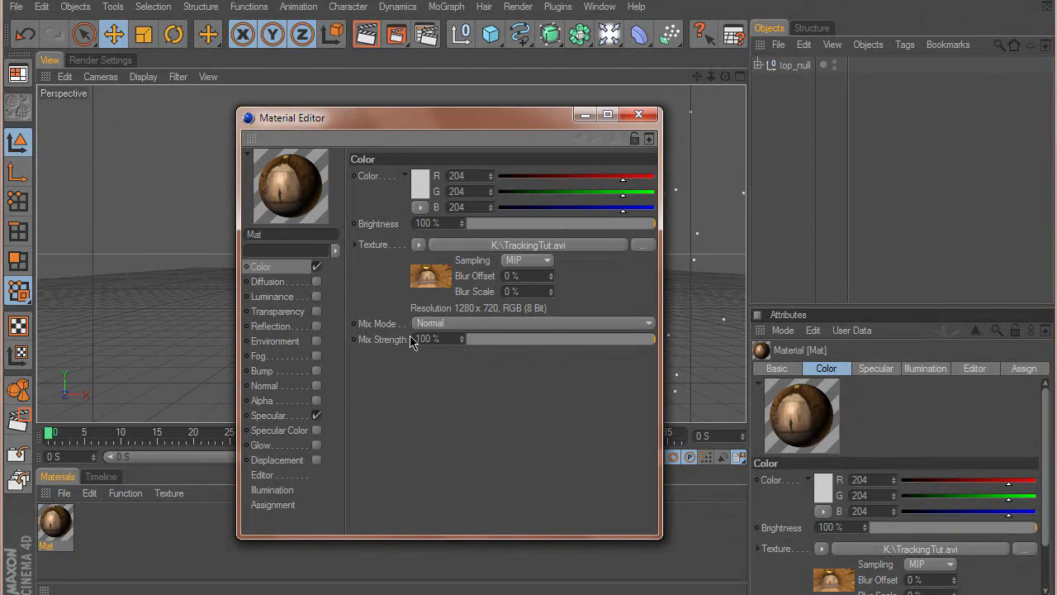
pyautogui.click(639, 114)
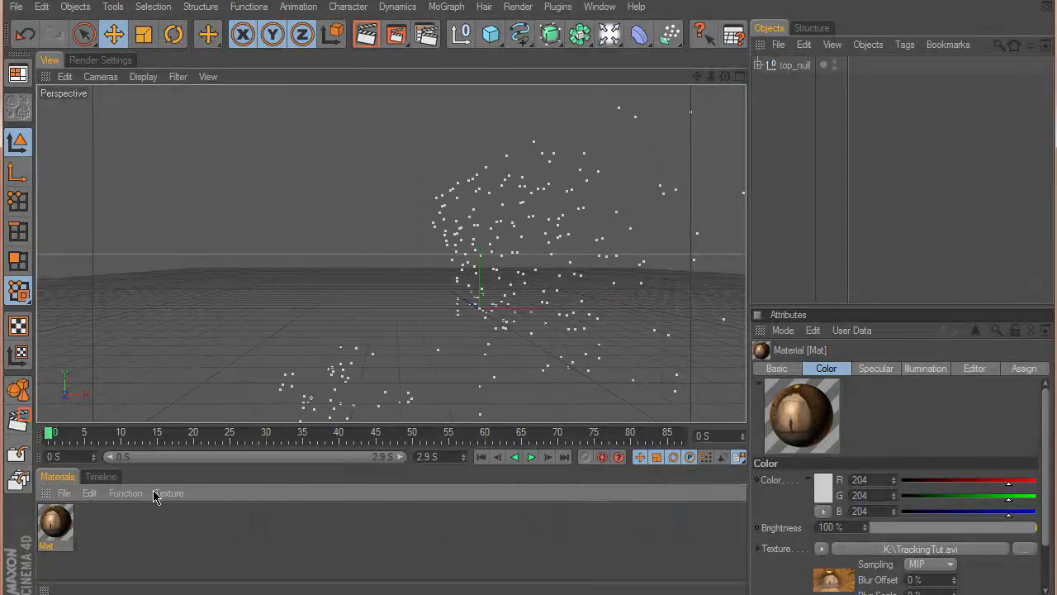
# Step: Add a Background object with the footage material assigned and check the tracking points against the footage over several frames
pyautogui.click(609, 37)
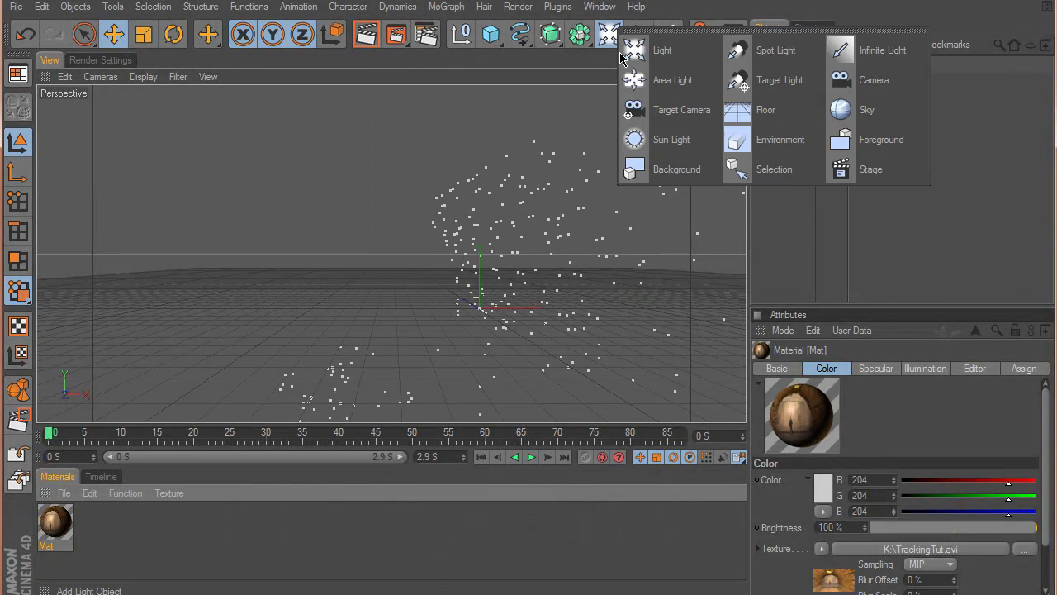
pyautogui.click(653, 169)
pyautogui.moveTo(656, 275); pyautogui.dragTo(797, 86)
pyautogui.click(789, 224)
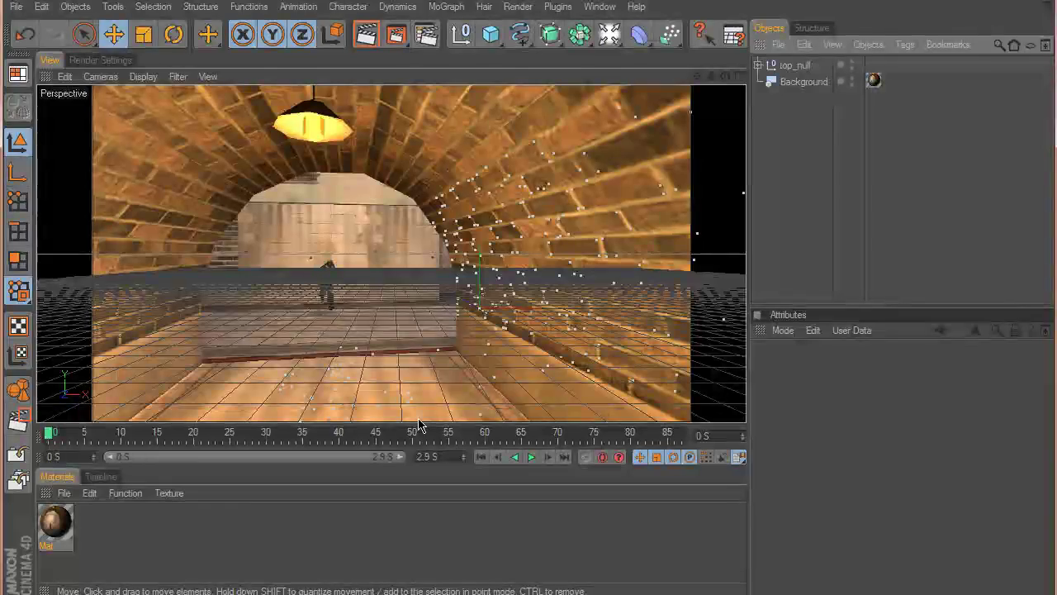
pyautogui.moveTo(50, 438); pyautogui.dragTo(201, 436)
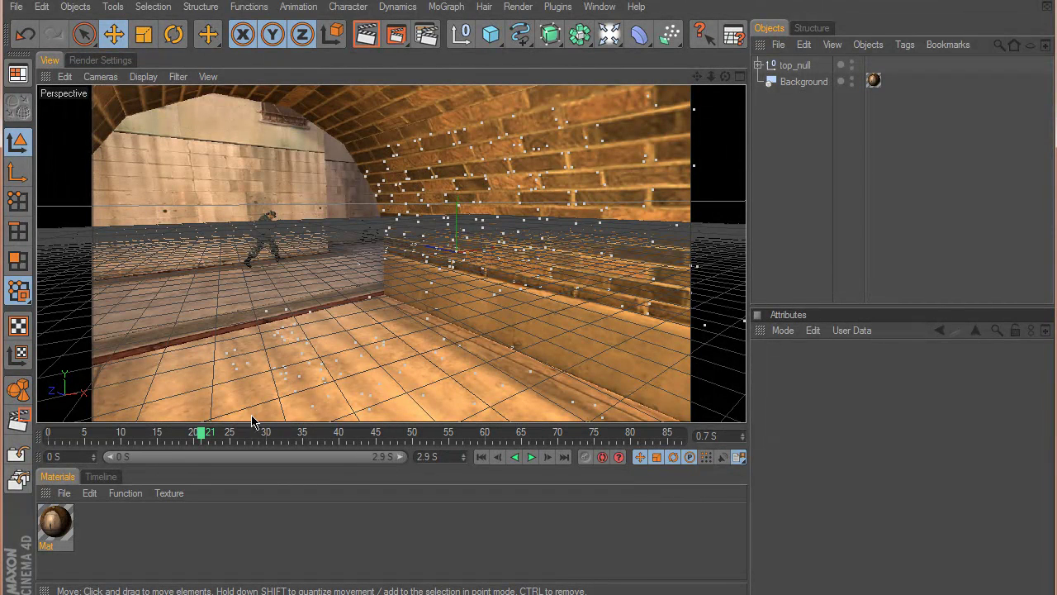
pyautogui.moveTo(209, 436); pyautogui.dragTo(142, 435)
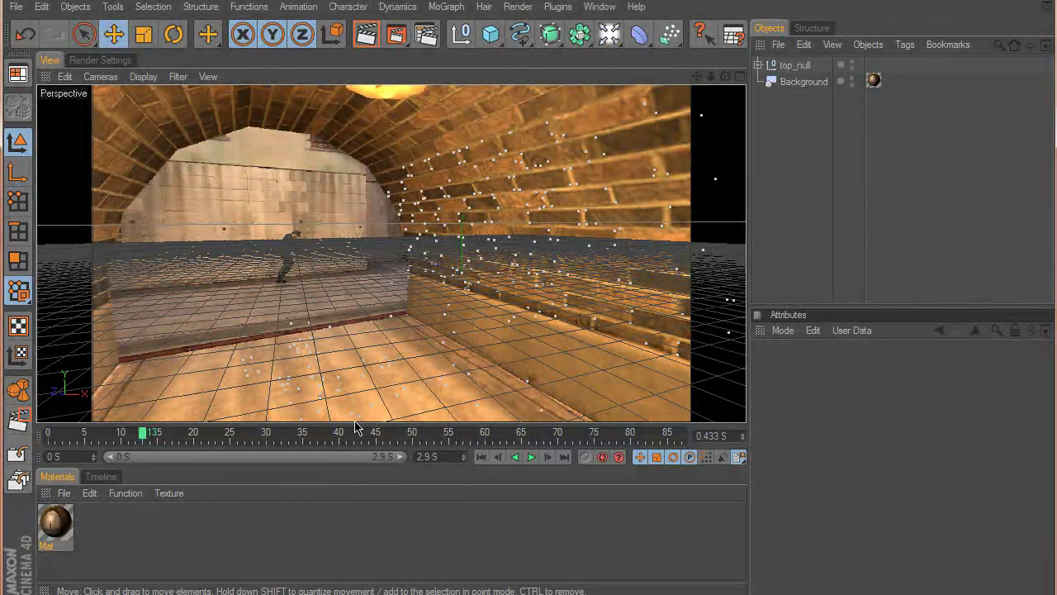
# Step: Add a test cube of about 538 × 409 × 200 cm and place it on the tunnel floor near the ledge
pyautogui.click(493, 38)
pyautogui.click(516, 47)
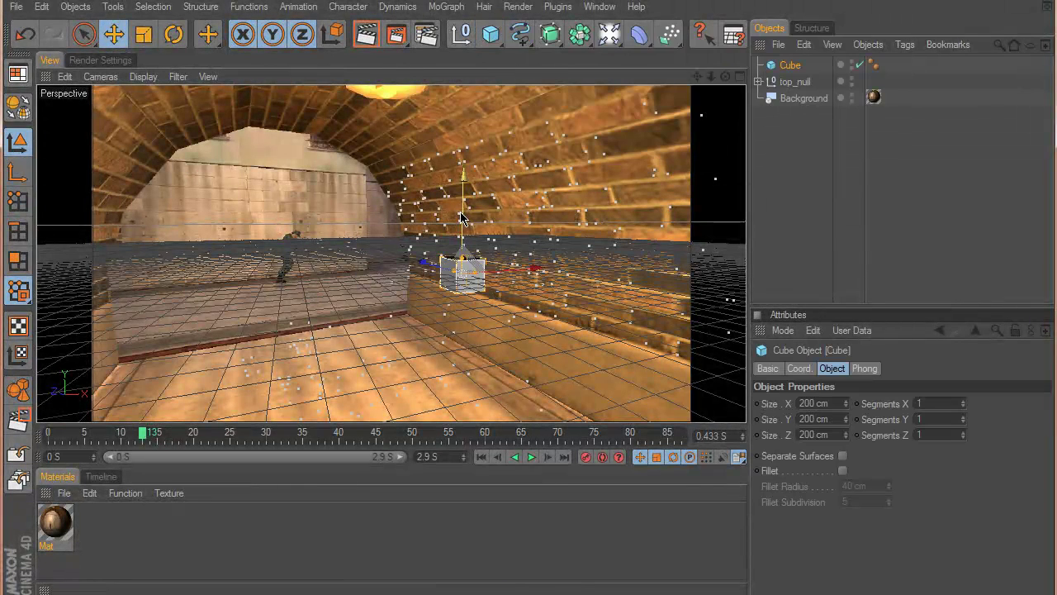
pyautogui.moveTo(502, 277); pyautogui.dragTo(307, 246)
# Step: Play and scrub the animation to check how the cube follows the footage, and delete the cube
pyautogui.moveTo(148, 436); pyautogui.dragTo(426, 450)
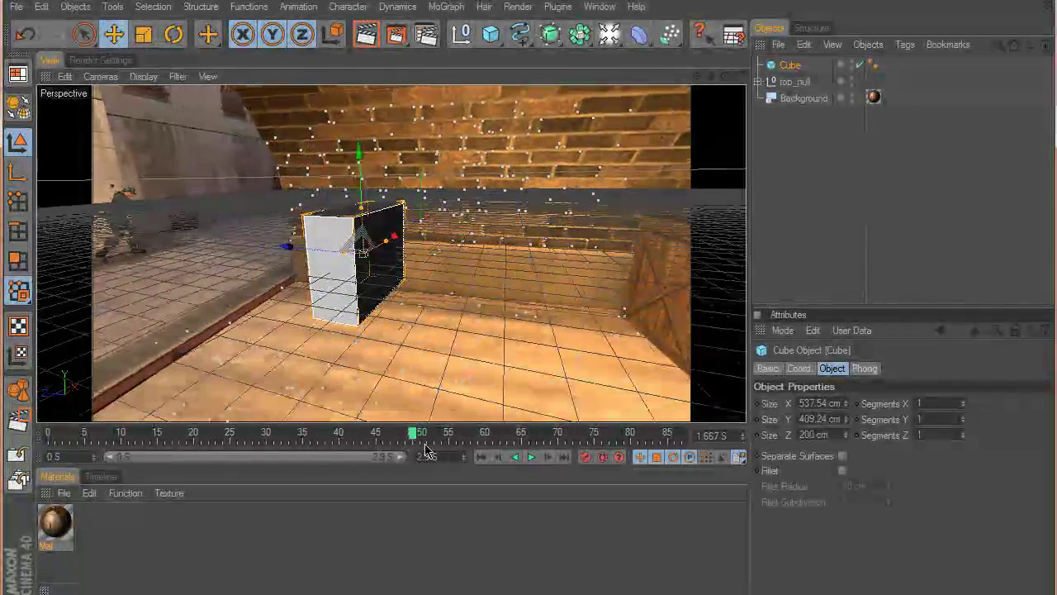
pyautogui.click(531, 457)
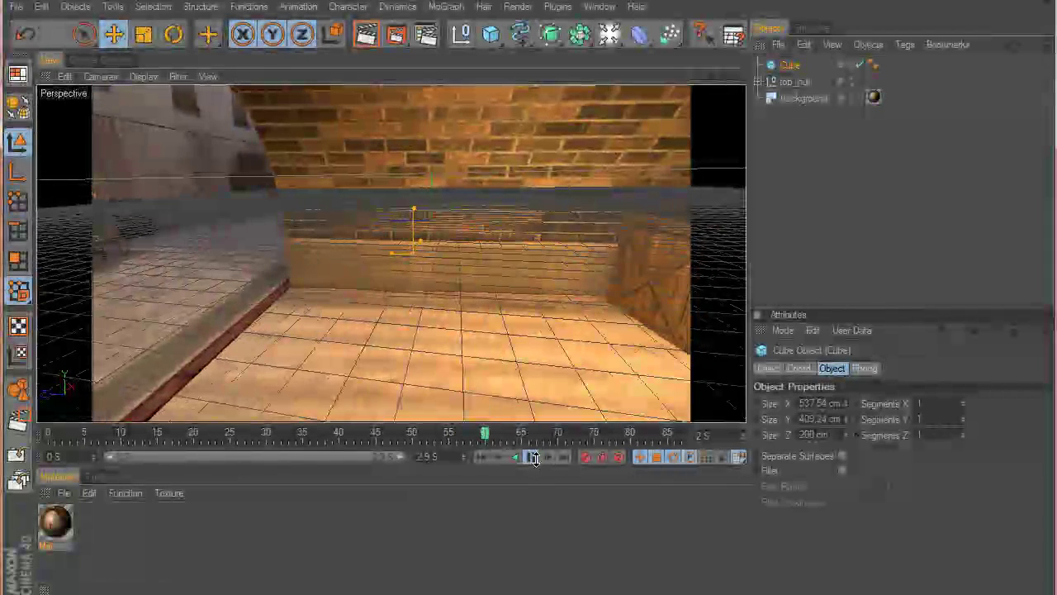
pyautogui.click(534, 459)
pyautogui.moveTo(499, 438); pyautogui.dragTo(232, 438)
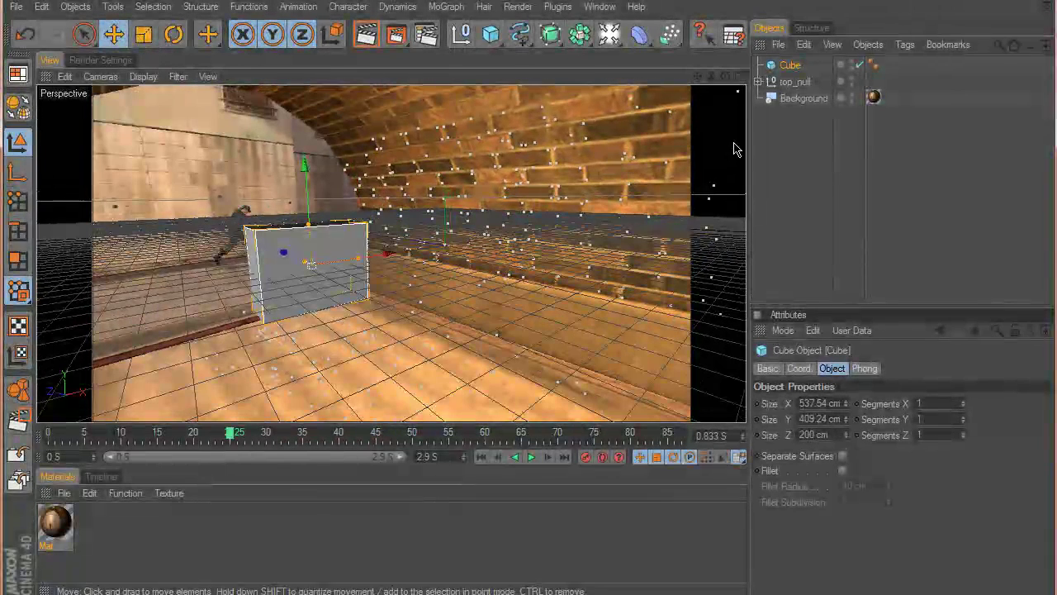
pyautogui.click(791, 66)
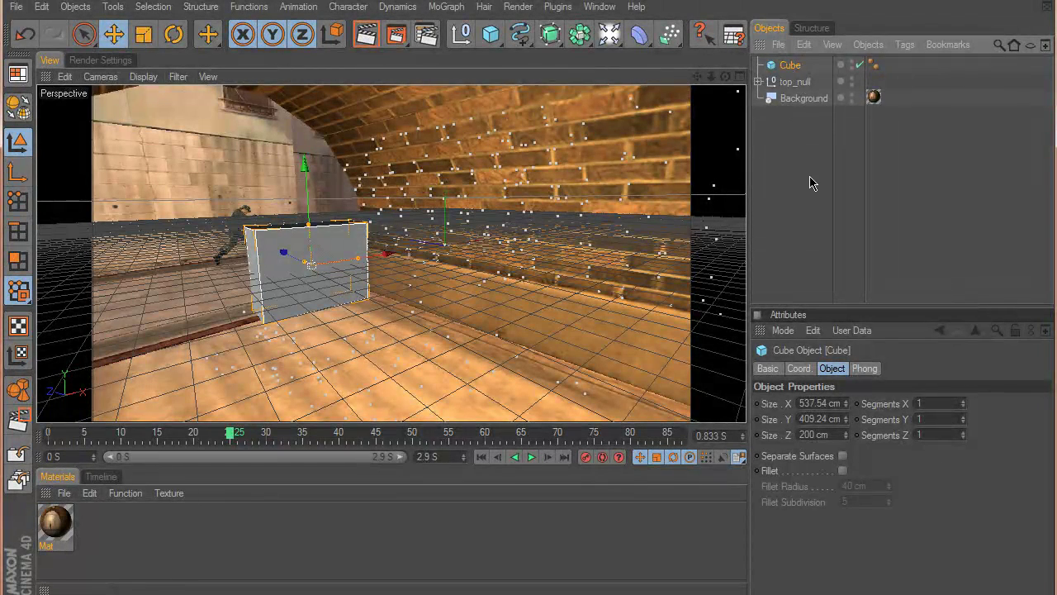
pyautogui.press('Delete')
# Step: Add a MoGraph text object and replace its default text with the name in capital letters
pyautogui.click(446, 6)
pyautogui.click(472, 157)
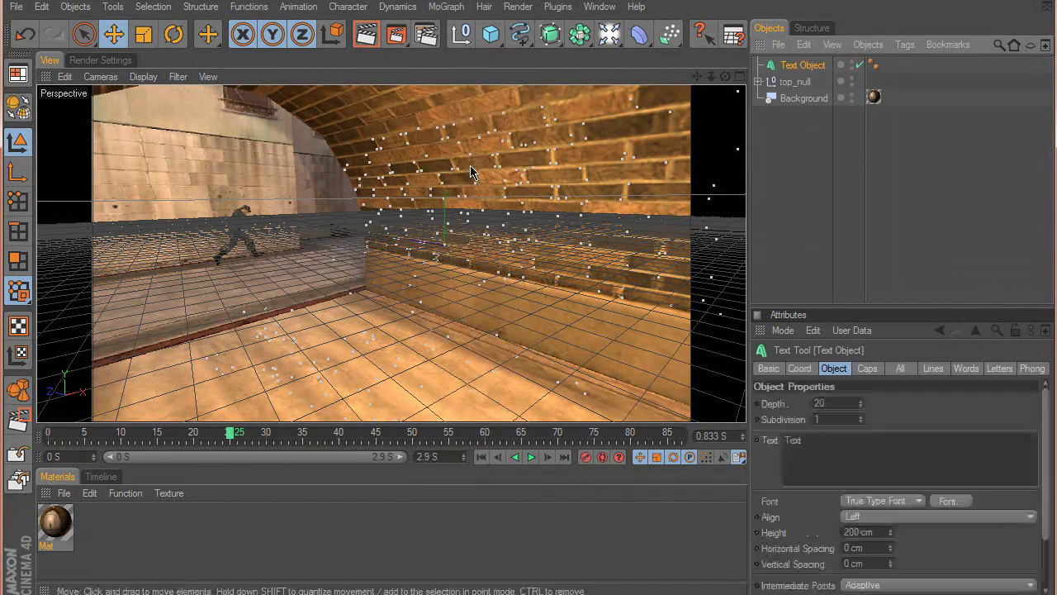
pyautogui.doubleClick(809, 439)
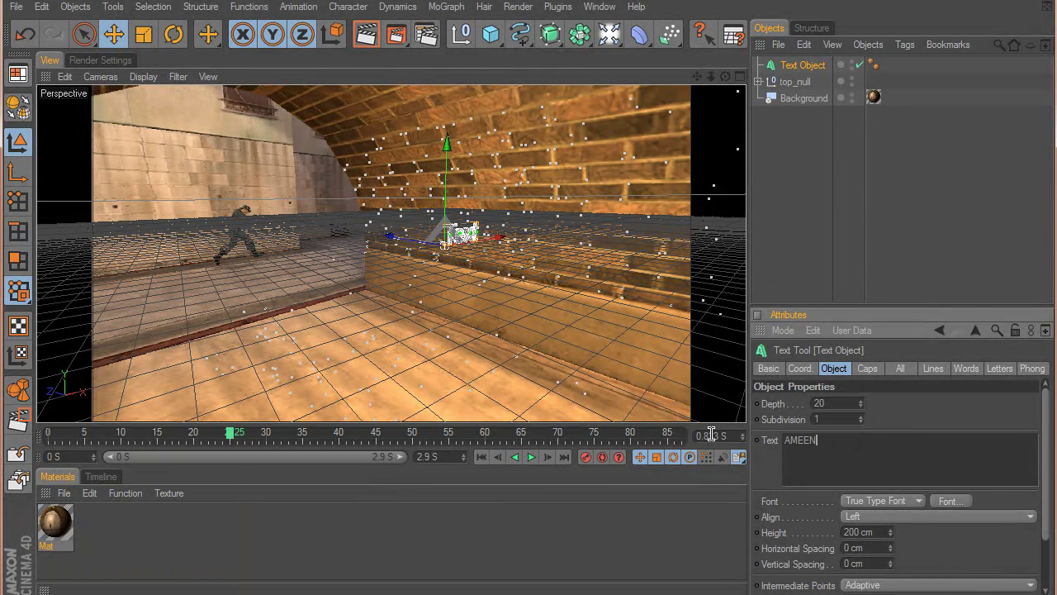
pyautogui.click(888, 297)
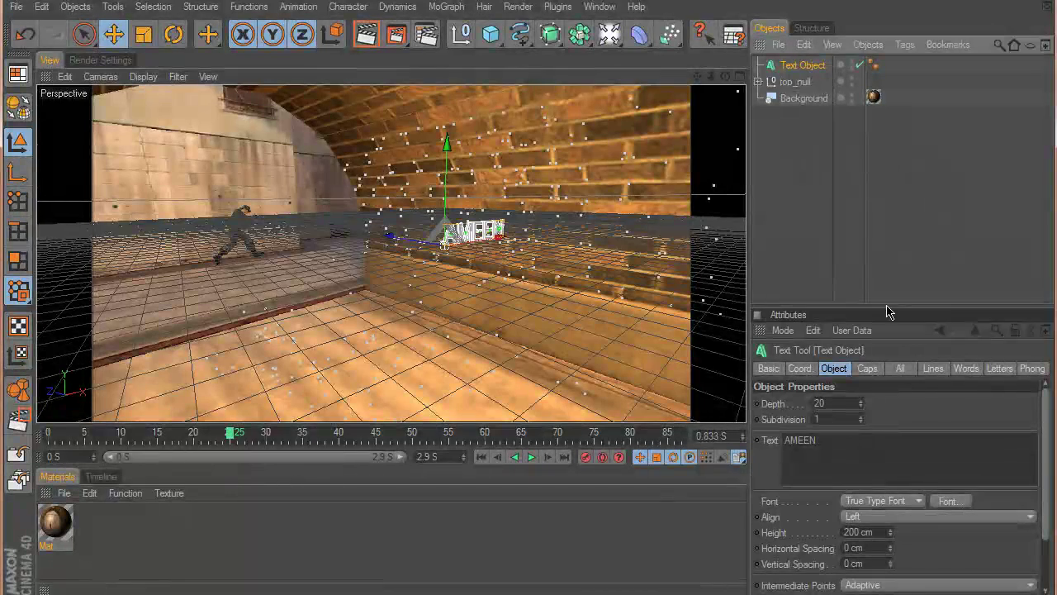
# Step: Set the text to Arial Bold with a depth of 97 and position it in front of the far ledge
pyautogui.click(949, 501)
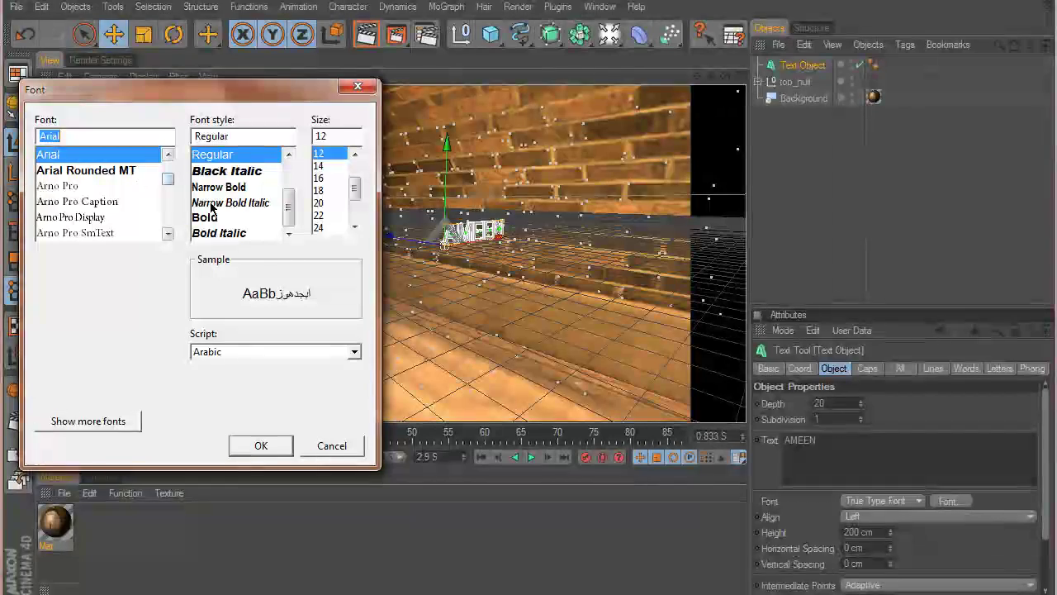
pyautogui.click(220, 217)
pyautogui.click(261, 446)
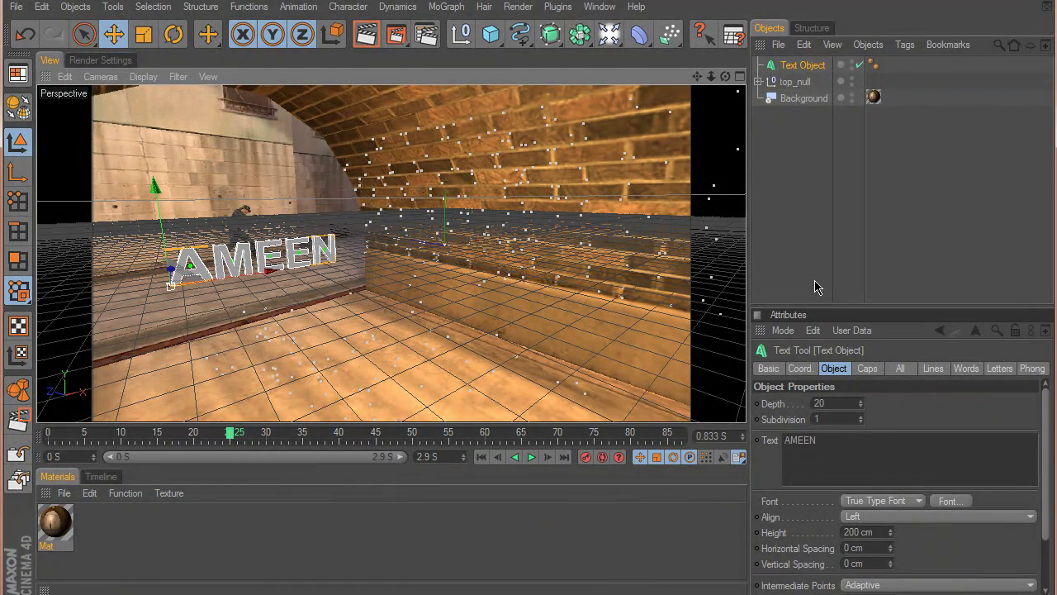
pyautogui.moveTo(860, 402); pyautogui.dragTo(860, 343)
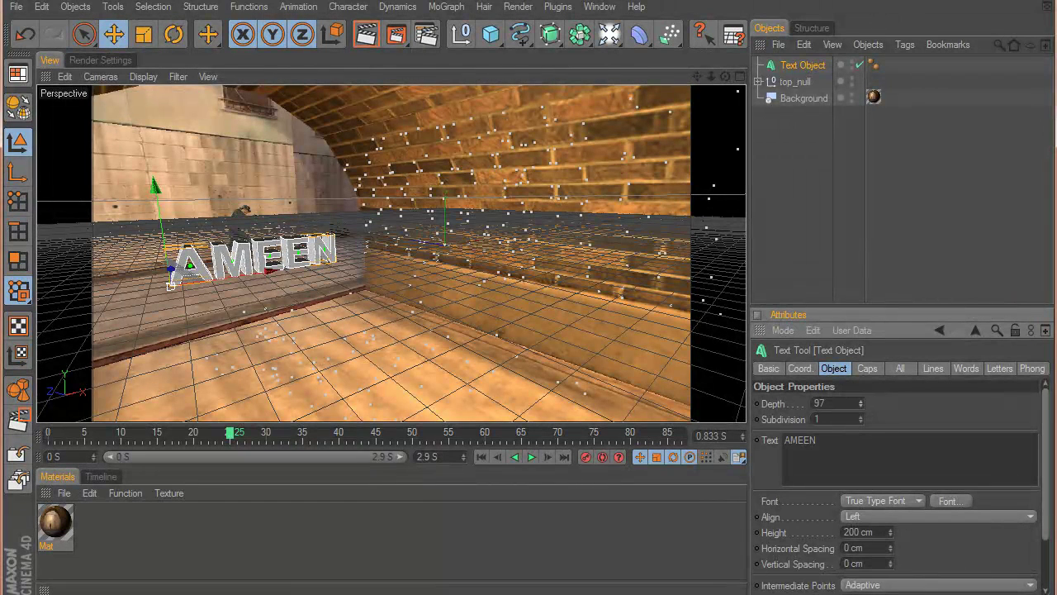
# Step: Set both the start and end caps of the text to Fillet Cap with 2 steps each
pyautogui.click(867, 368)
pyautogui.click(871, 404)
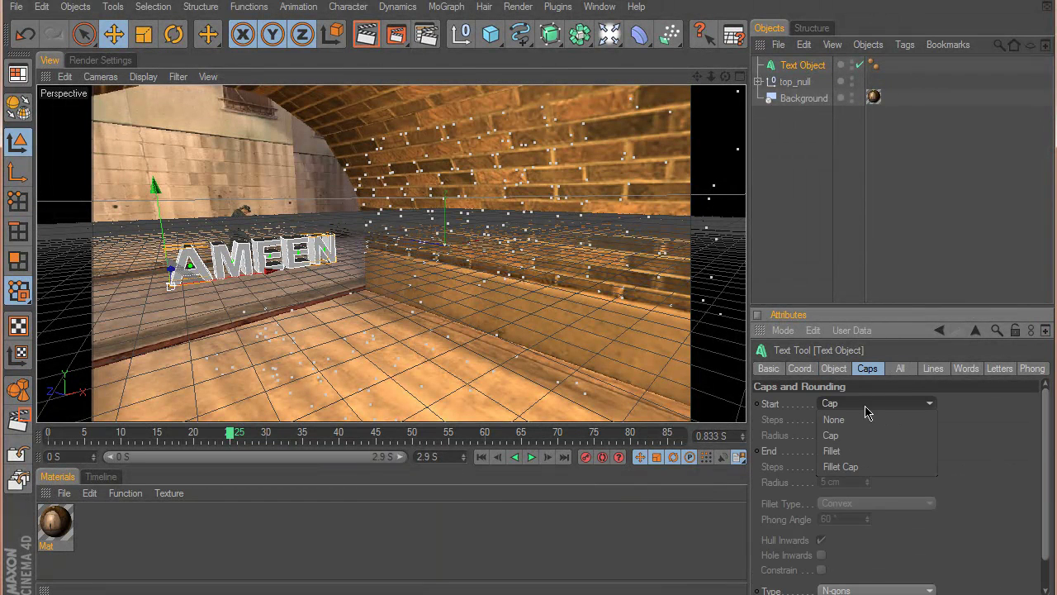
pyautogui.click(875, 464)
pyautogui.click(874, 451)
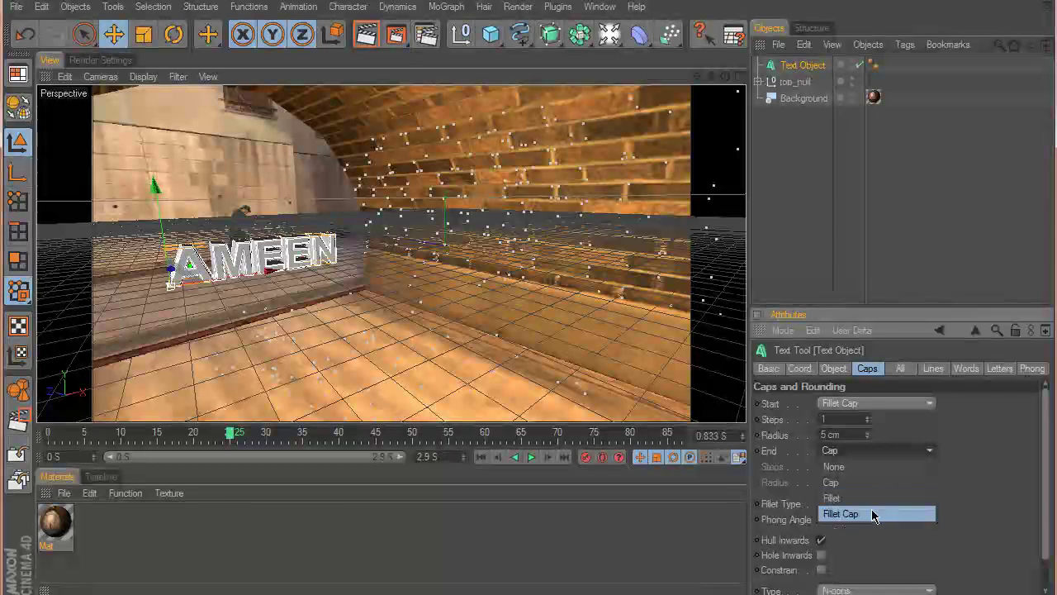
pyautogui.click(873, 513)
pyautogui.click(868, 417)
pyautogui.click(868, 464)
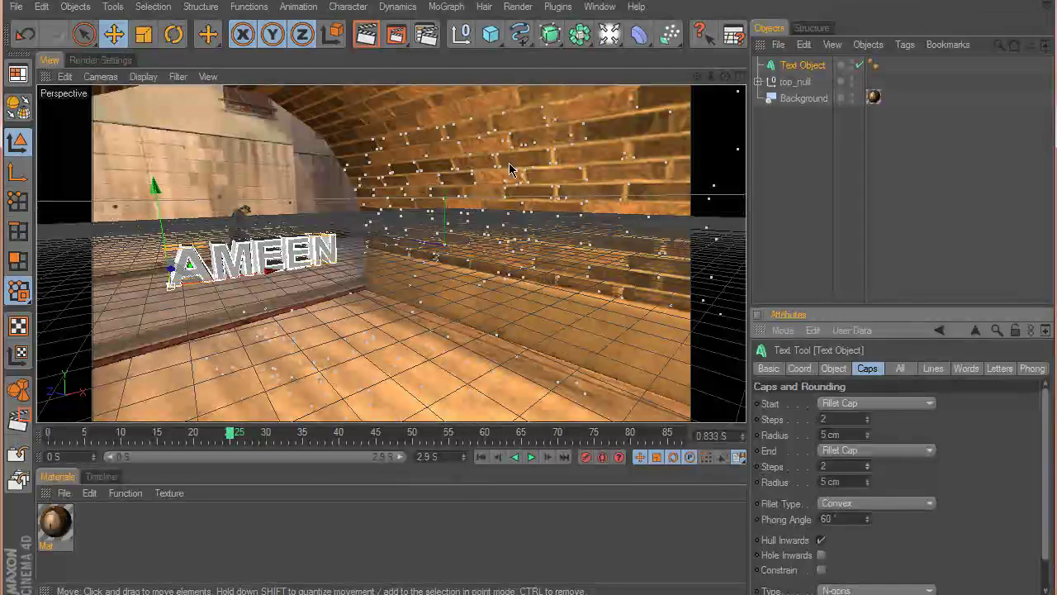
# Step: Add a Plane object and transfer it onto one of the floor tracking points using the Right view
pyautogui.moveTo(499, 51); pyautogui.dragTo(628, 86)
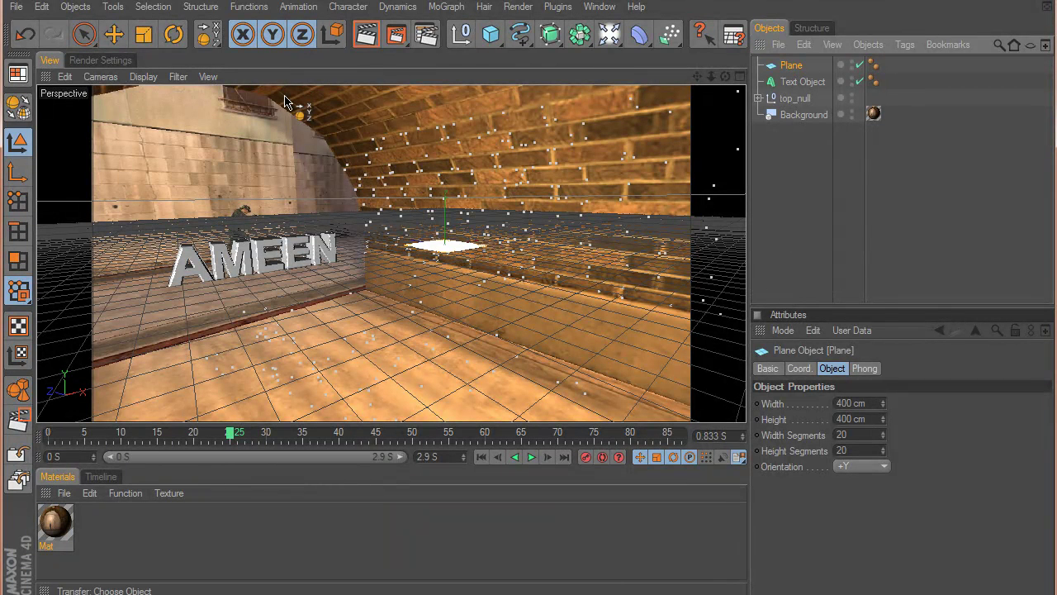
pyautogui.click(249, 6)
pyautogui.click(266, 161)
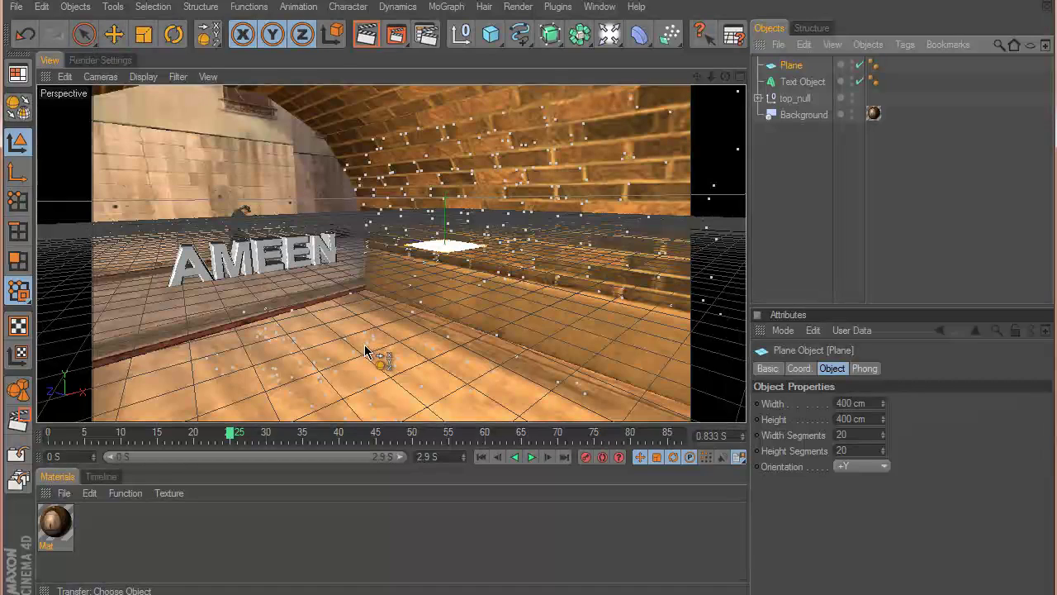
pyautogui.click(740, 76)
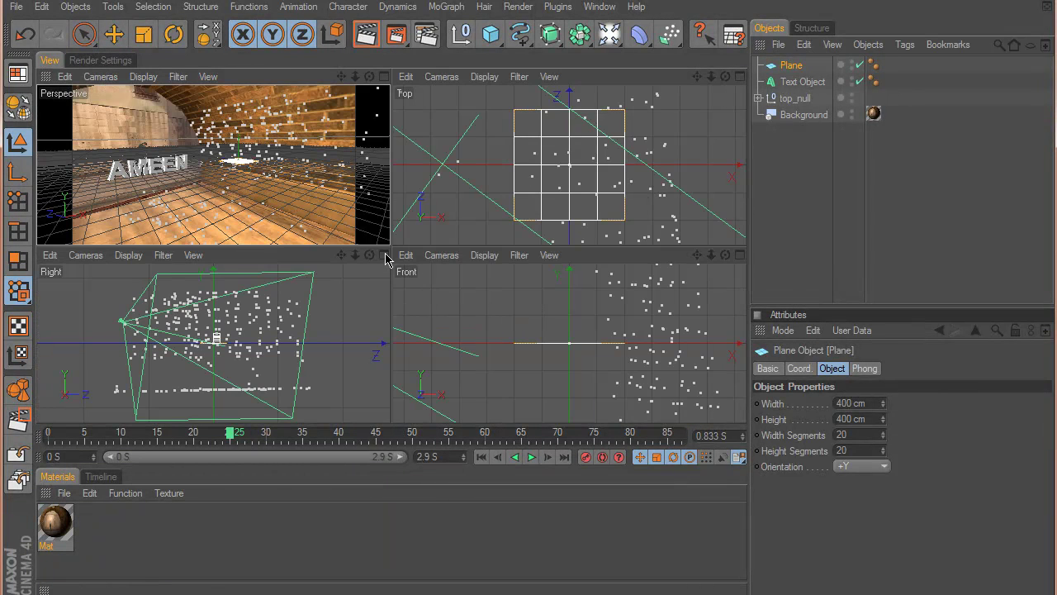
pyautogui.middleClick(368, 313)
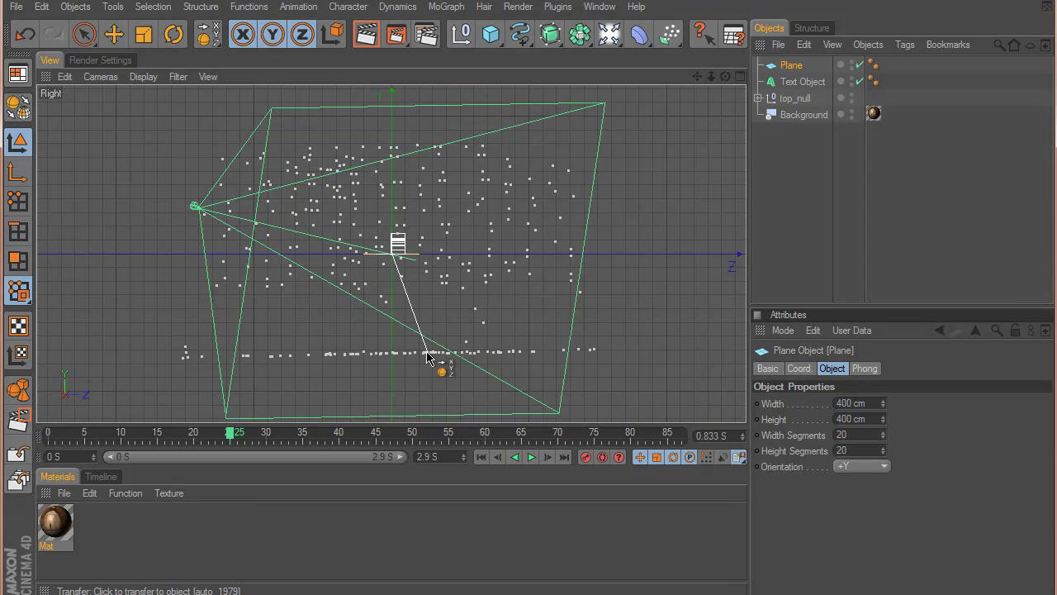
pyautogui.click(740, 76)
pyautogui.click(384, 75)
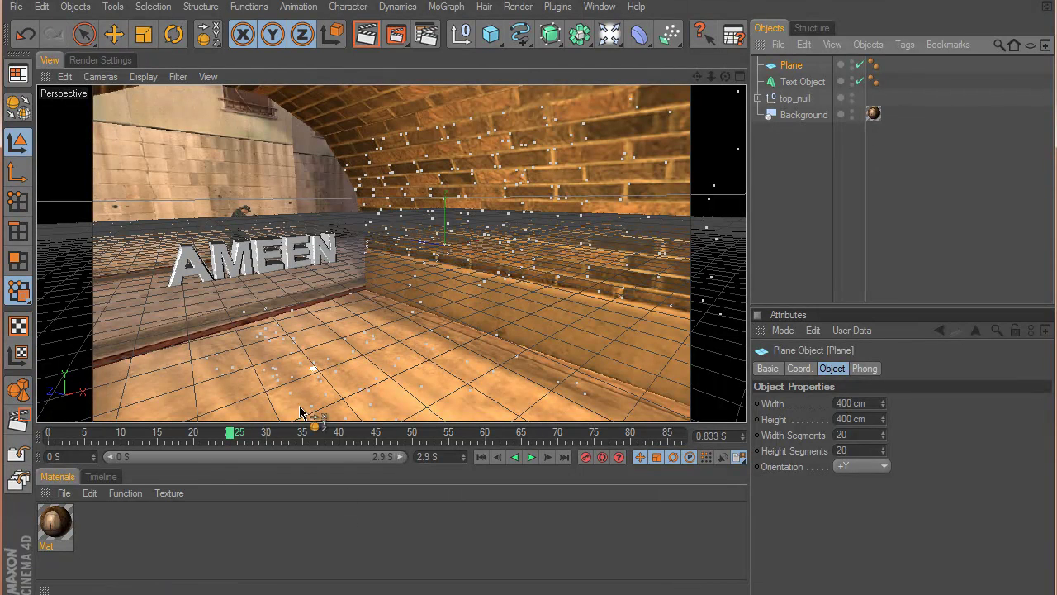
# Step: Set both the height and width of the Plane to 3000 cm
pyautogui.click(143, 33)
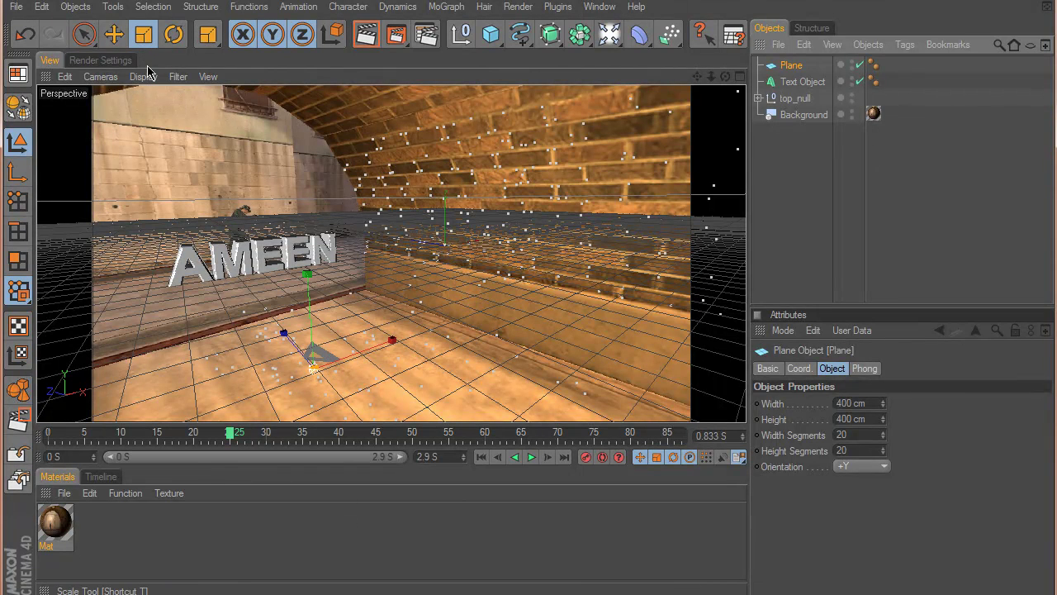
pyautogui.doubleClick(851, 419)
pyautogui.write('00')
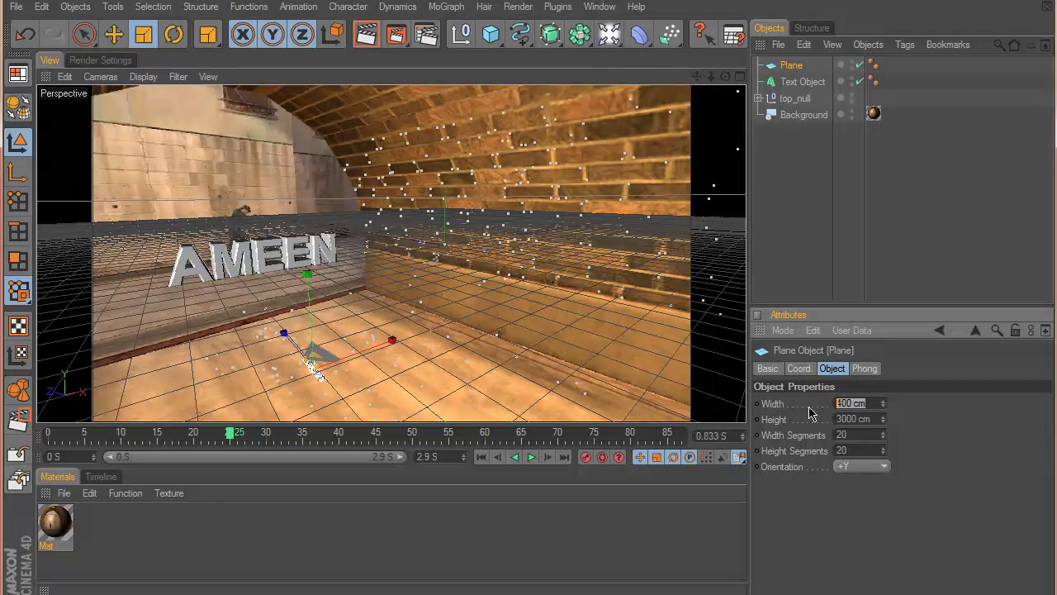
pyautogui.write('3000')
pyautogui.press('Return')
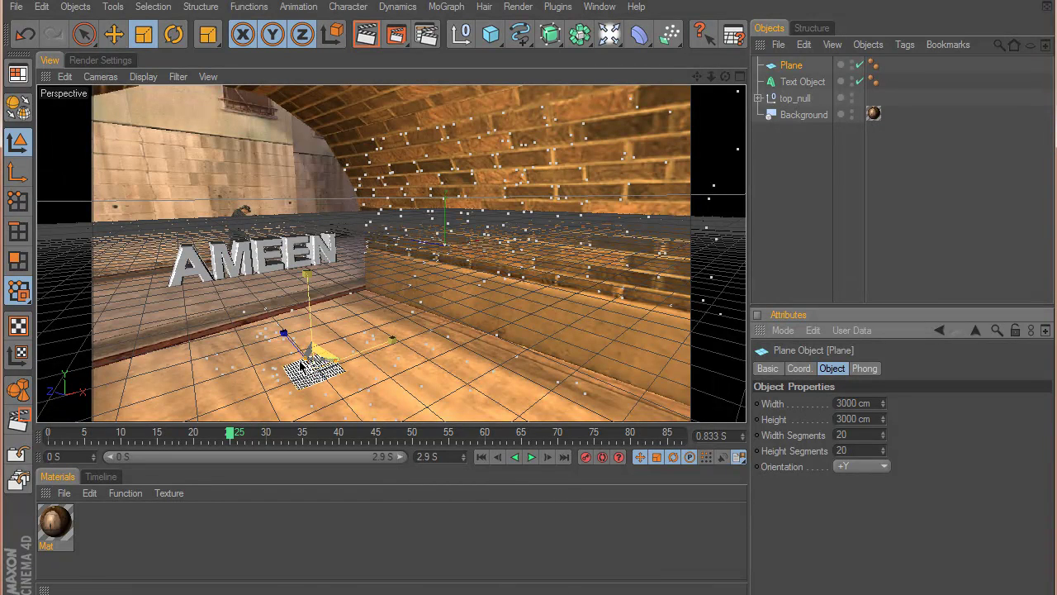
# Step: Stretch the Plane along its width and height to about 37995 by 82735 cm so it covers the floor
pyautogui.moveTo(392, 339); pyautogui.dragTo(508, 322)
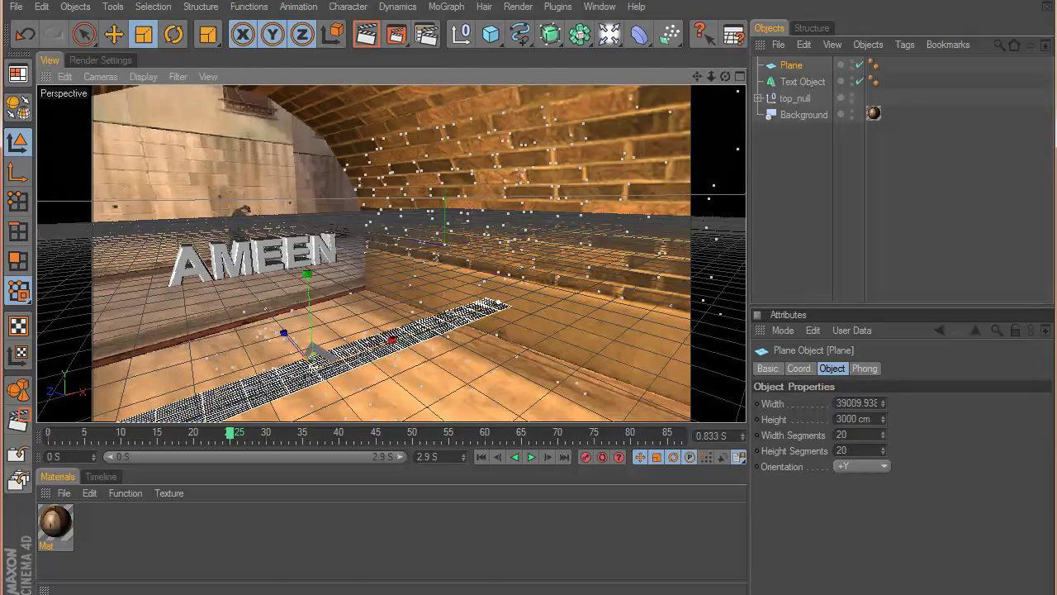
pyautogui.moveTo(302, 371); pyautogui.dragTo(320, 314)
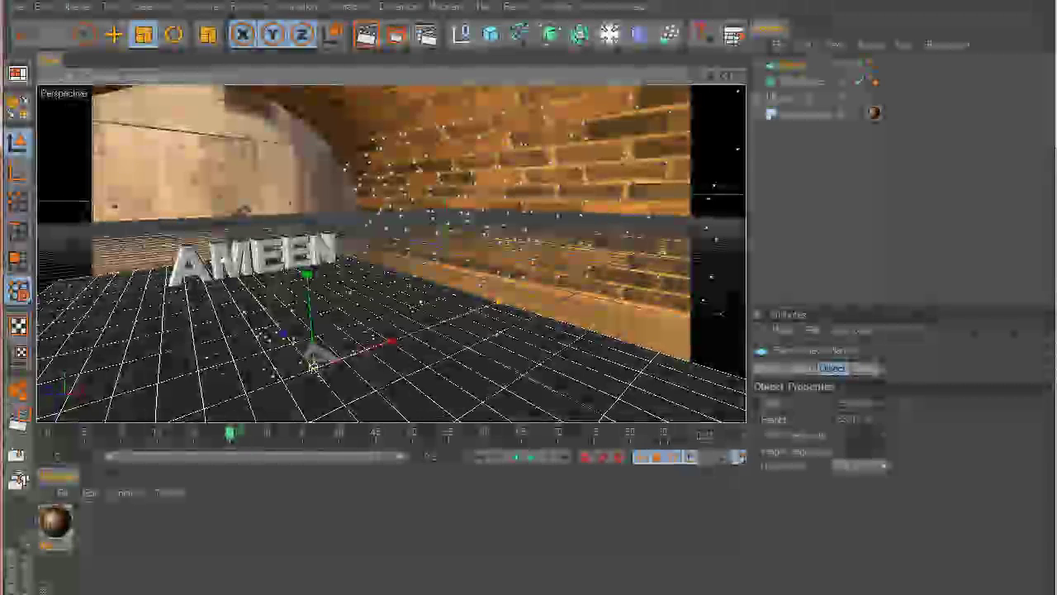
pyautogui.moveTo(502, 307); pyautogui.dragTo(548, 325)
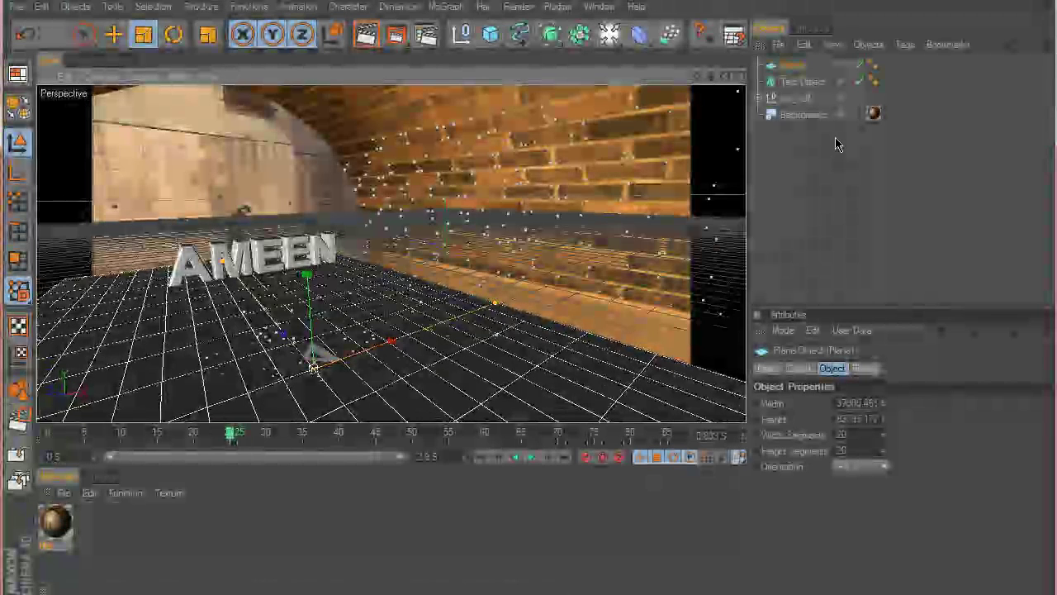
# Step: Lower the Text Object in the Right view until its base rests on the floor plane, and return to the Perspective view
pyautogui.click(802, 82)
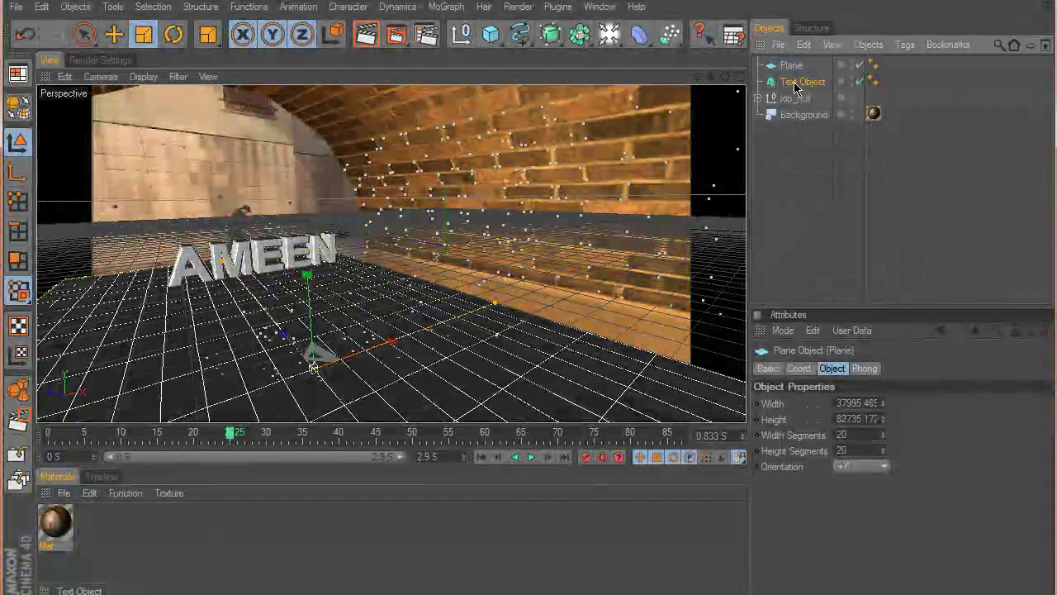
pyautogui.click(738, 76)
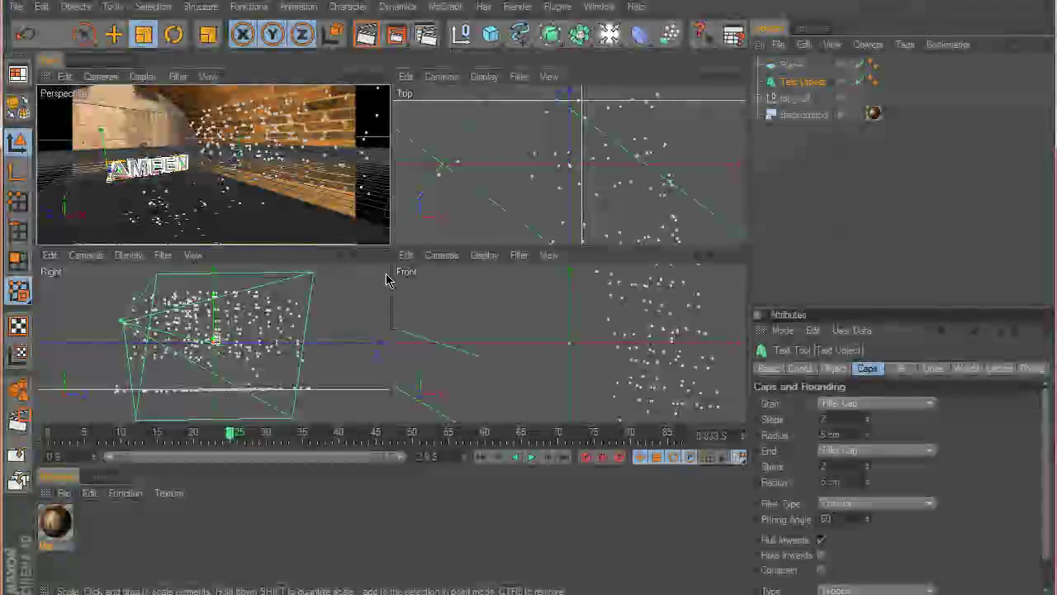
pyautogui.press('F3')
pyautogui.scroll(2, 430, 328)
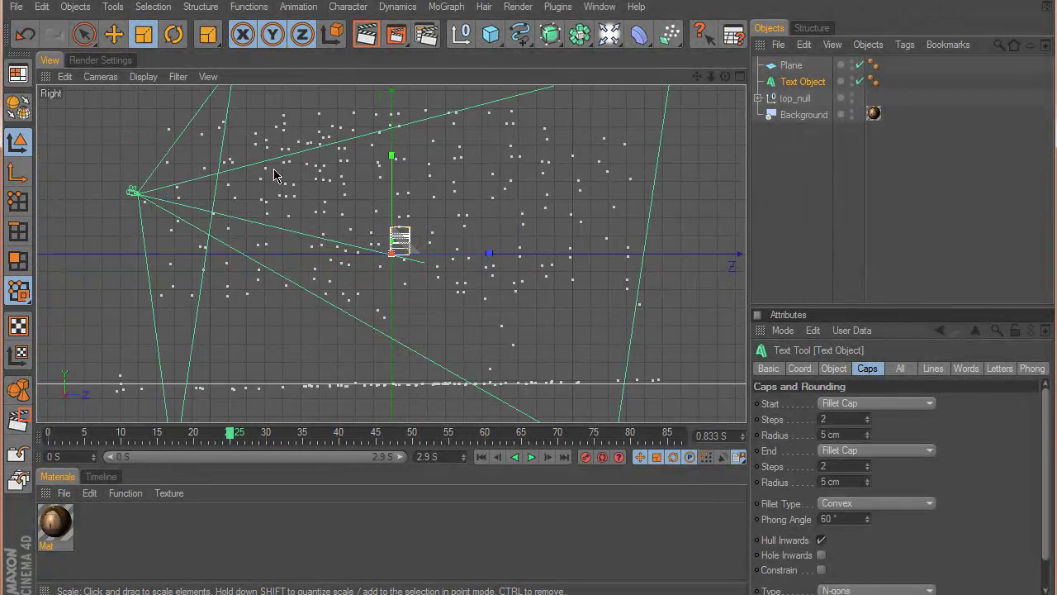
pyautogui.click(114, 34)
pyautogui.moveTo(392, 156); pyautogui.dragTo(393, 277)
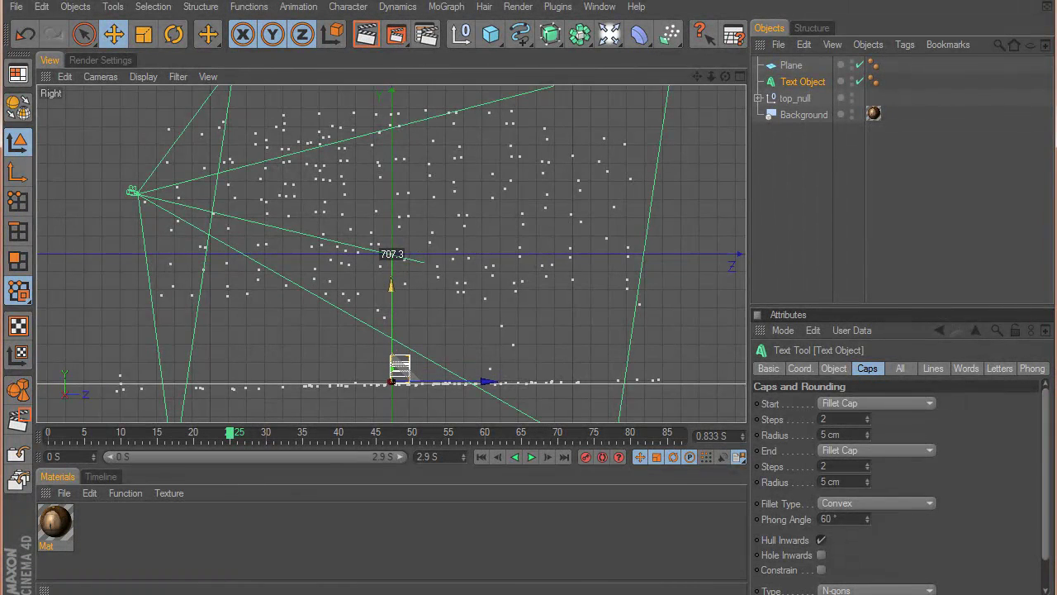
pyautogui.scroll(4, 565, 295)
pyautogui.scroll(-5, 697, 92)
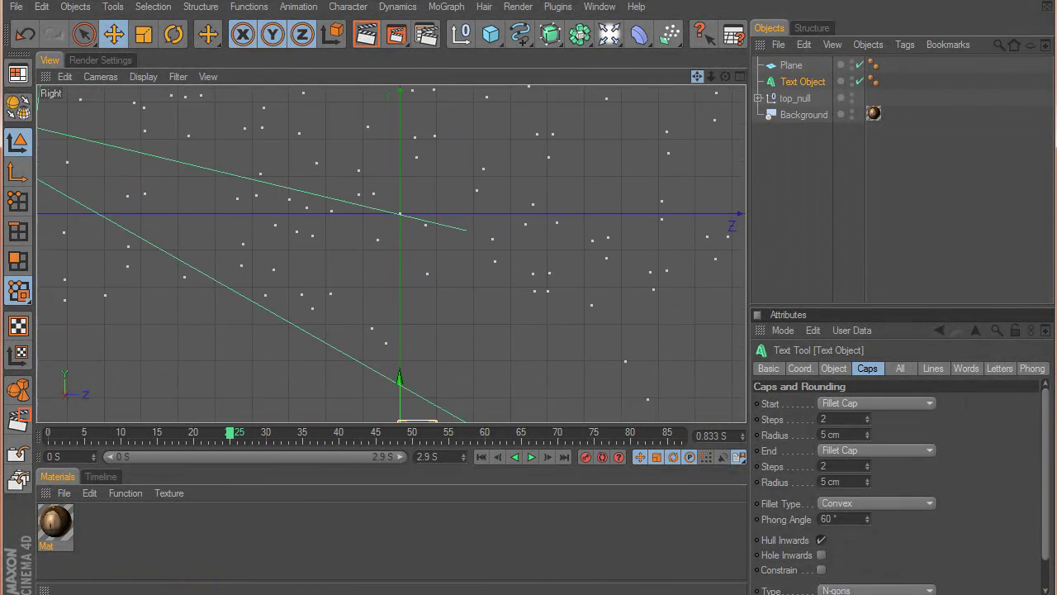
pyautogui.scroll(3, 293, 170)
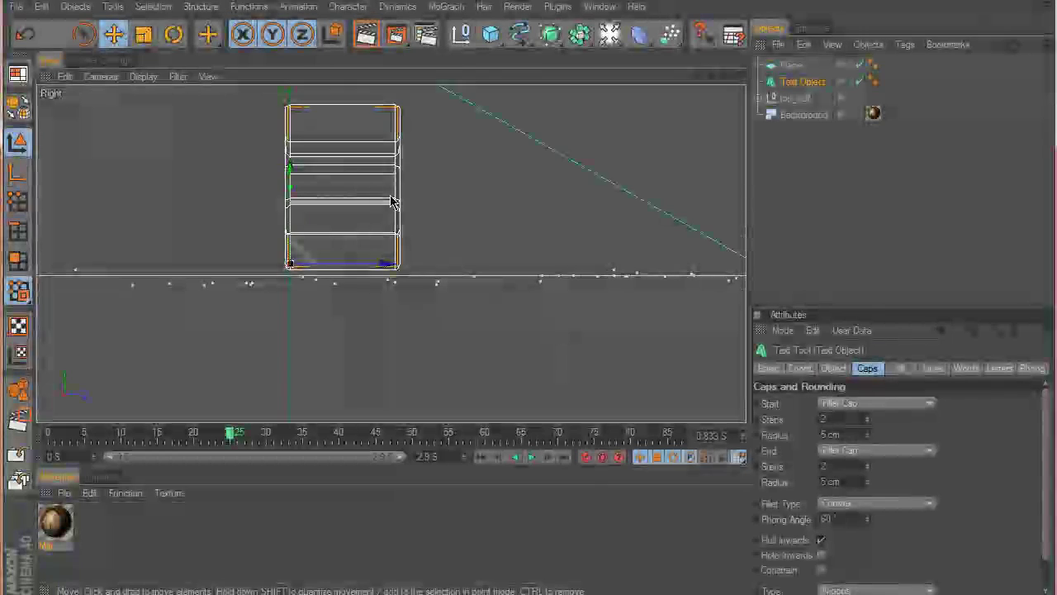
pyautogui.moveTo(272, 171); pyautogui.dragTo(277, 190)
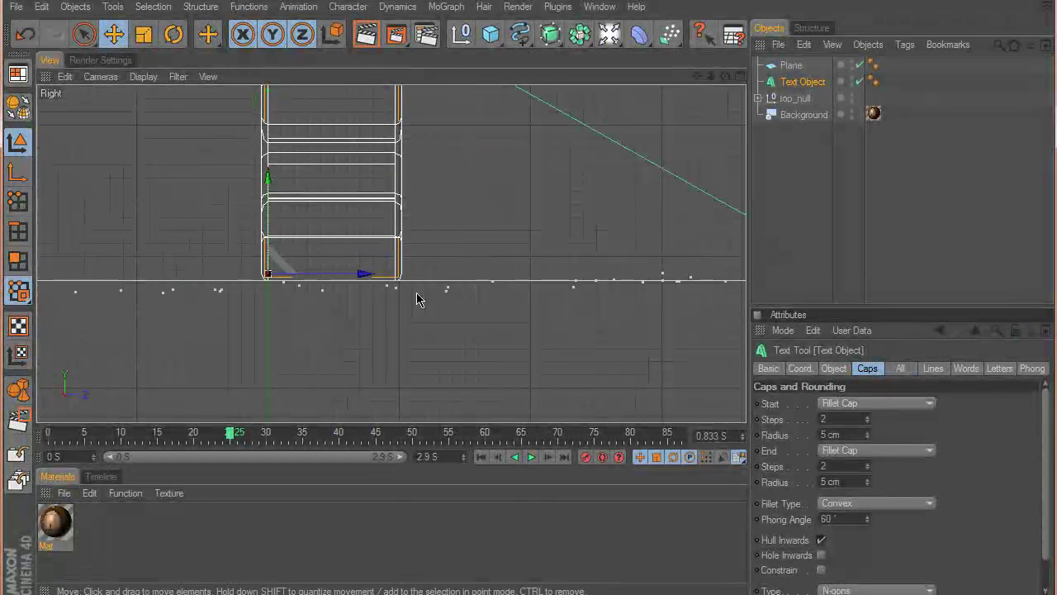
pyautogui.middleClick(328, 162)
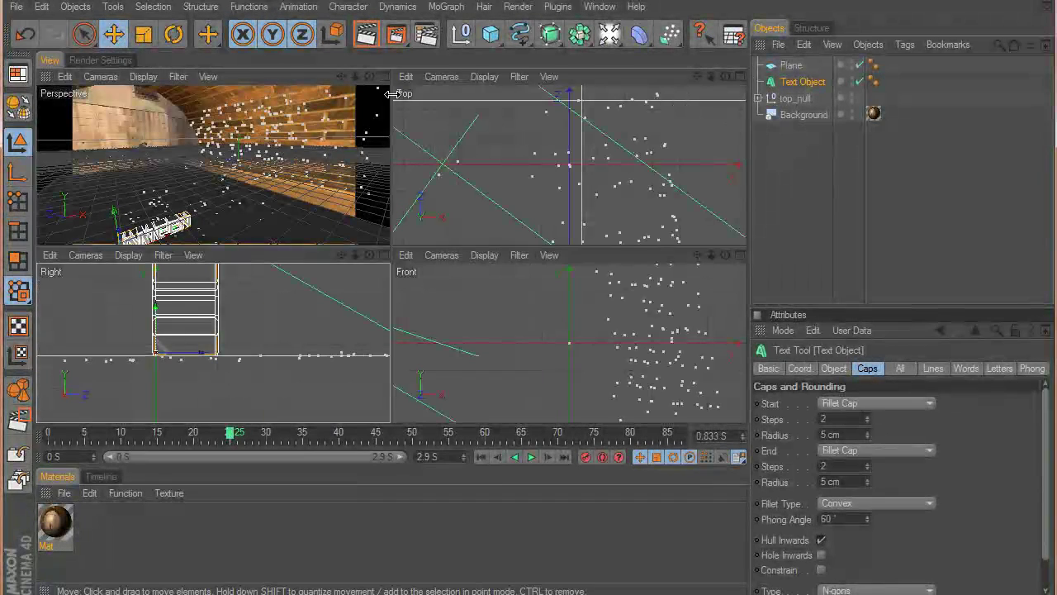
pyautogui.middleClick(364, 124)
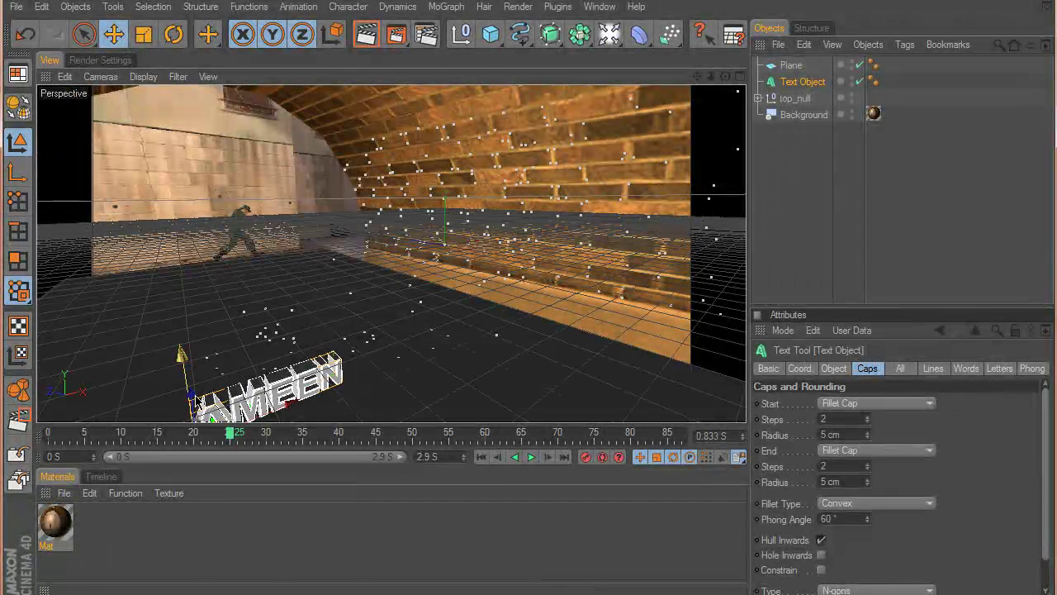
# Step: Move the text farther from the camera across the floor plane, beside the cluster of floor tracking points
pyautogui.middleClick(706, 84)
pyautogui.moveTo(711, 76); pyautogui.dragTo(645, 147)
pyautogui.moveTo(477, 195); pyautogui.dragTo(495, 149)
pyautogui.middleClick(330, 108)
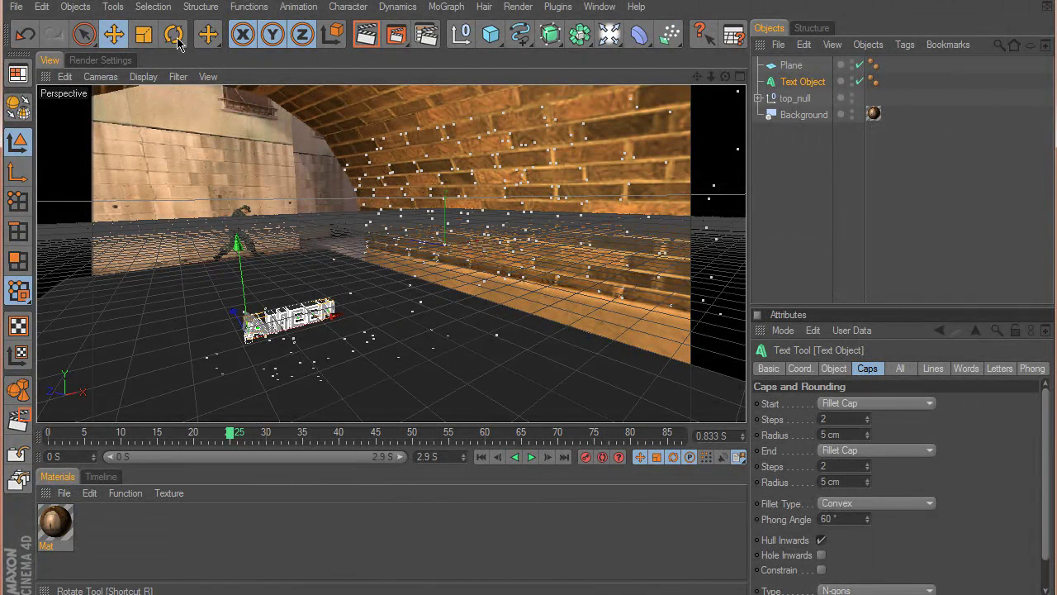
# Step: Scale up the text uniformly until its cap radius is about 13 cm
pyautogui.click(143, 34)
pyautogui.moveTo(264, 331)
pyautogui.mouseDown()
pyautogui.moveTo(347, 331)
pyautogui.moveTo(195, 340)
pyautogui.moveTo(247, 339)
pyautogui.mouseUp()
pyautogui.press('e')
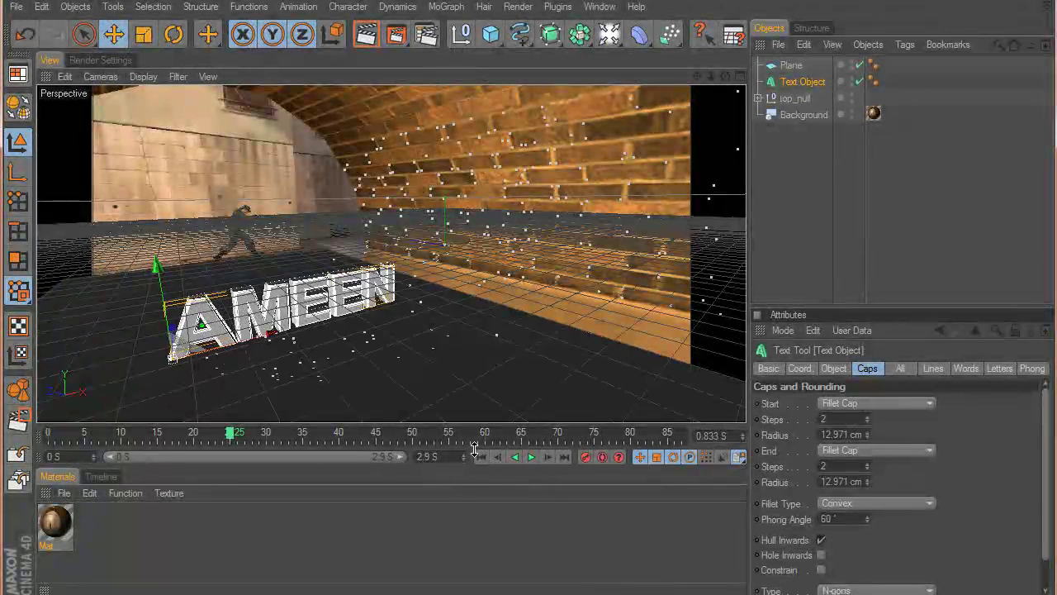
# Step: Play the animation briefly to check that the text follows the footage, and go to frame 27
pyautogui.click(531, 457)
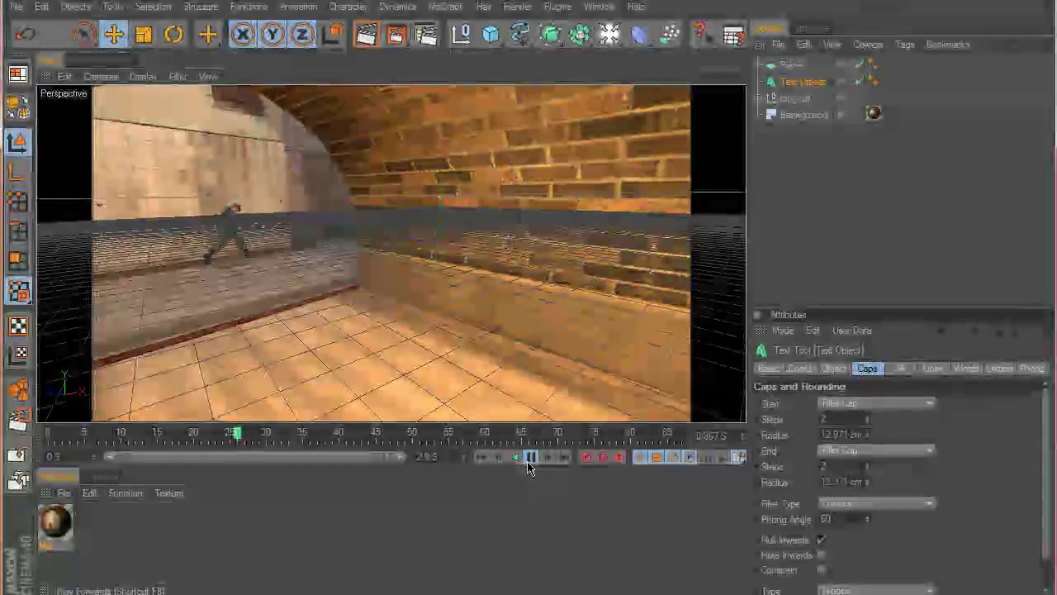
pyautogui.click(531, 458)
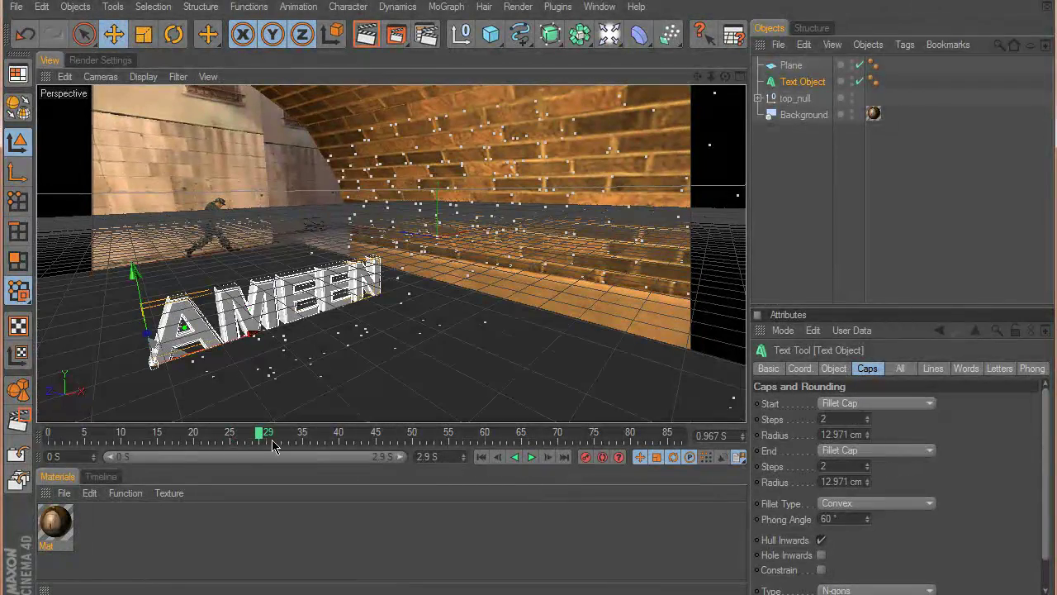
pyautogui.moveTo(263, 439); pyautogui.dragTo(244, 450)
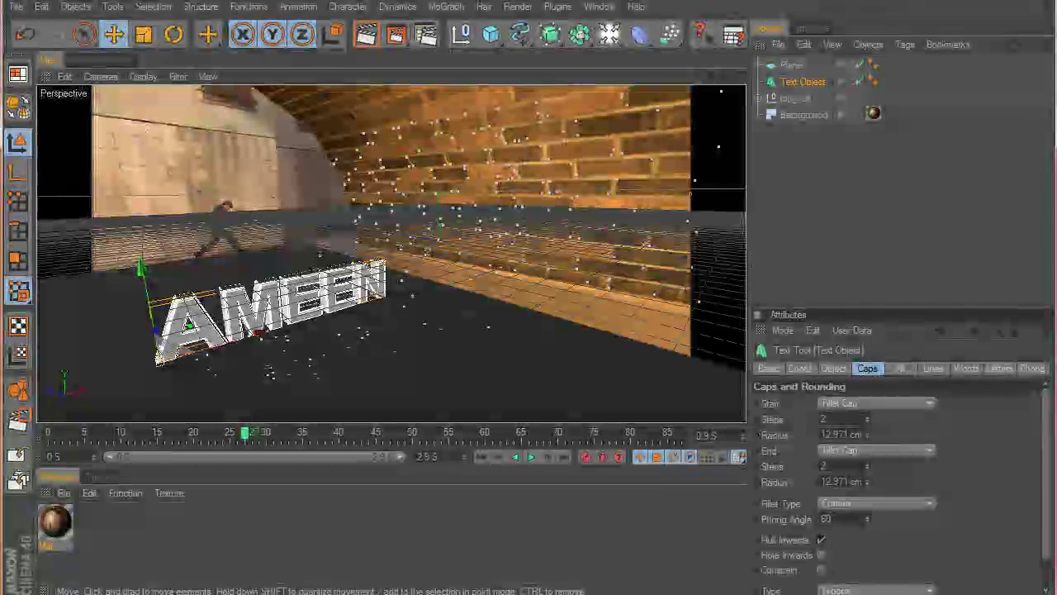
# Step: Scale the text down until its cap radius is about 9.7 cm and render the Perspective view to check it
pyautogui.click(143, 34)
pyautogui.moveTo(194, 370); pyautogui.dragTo(162, 357)
pyautogui.click(114, 34)
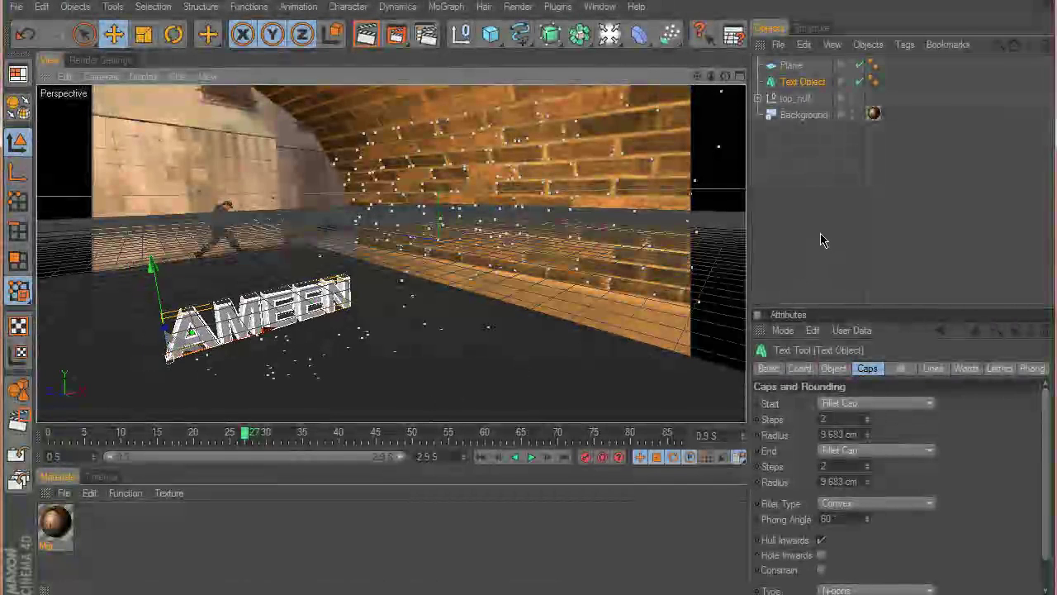
pyautogui.click(365, 34)
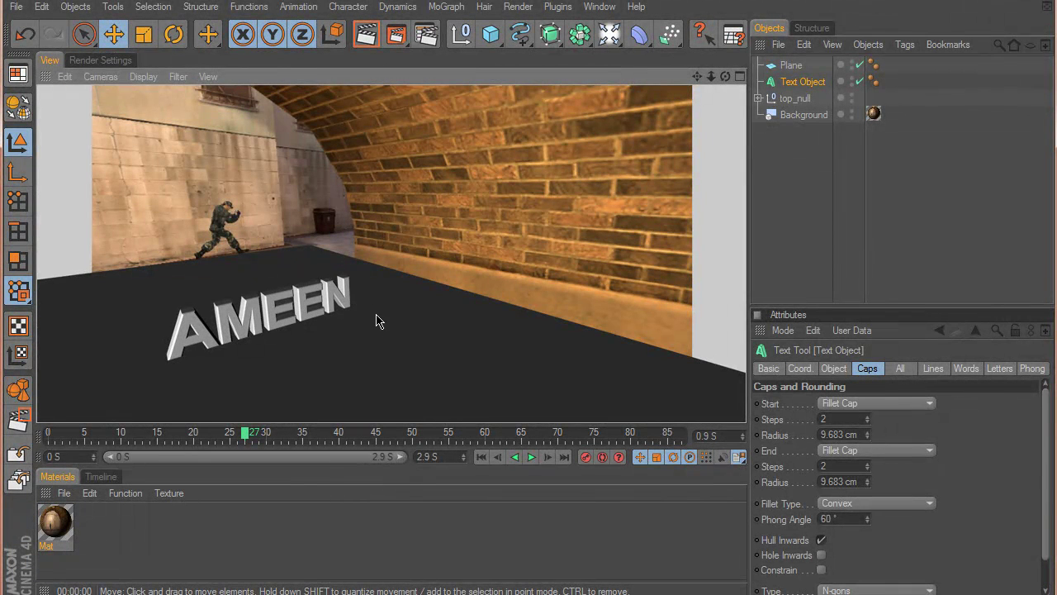
pyautogui.click(876, 194)
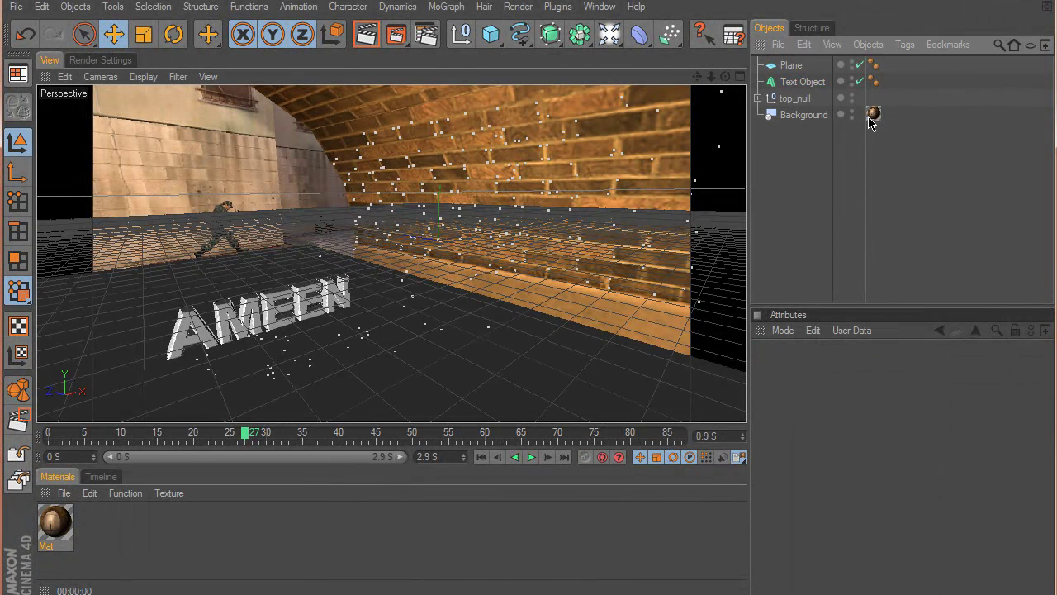
# Step: Apply the background's Mat material to the Plane with Frontal projection and render the view
pyautogui.moveTo(872, 122); pyautogui.dragTo(872, 116)
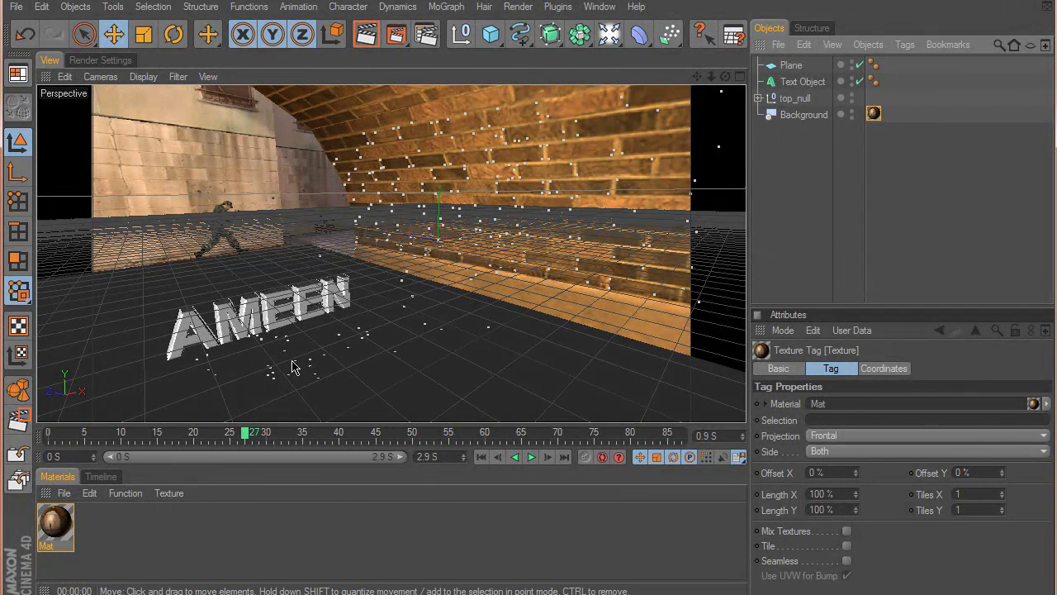
pyautogui.moveTo(63, 530); pyautogui.dragTo(797, 66)
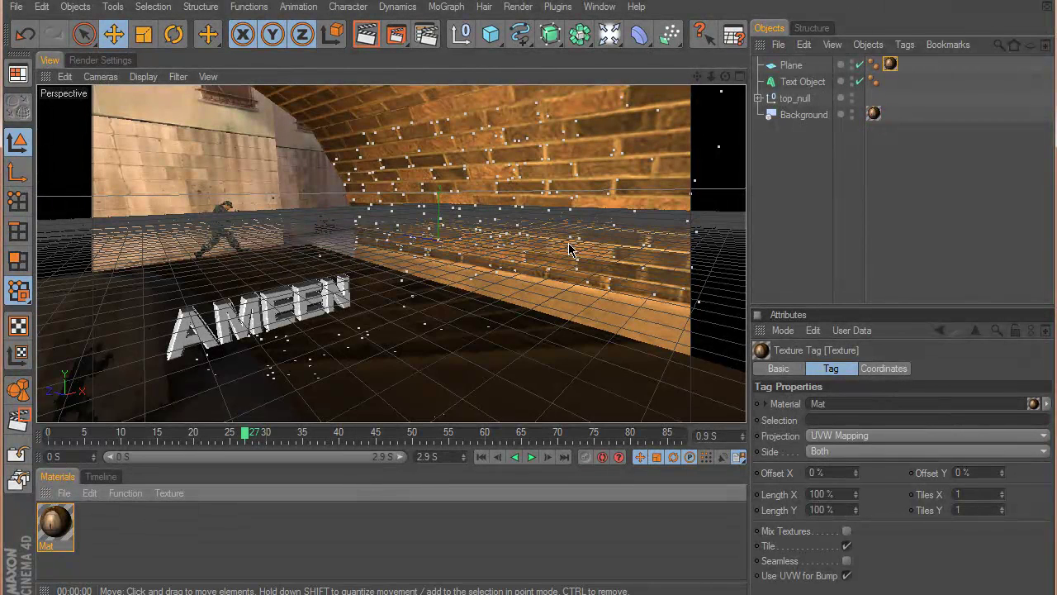
pyautogui.click(891, 66)
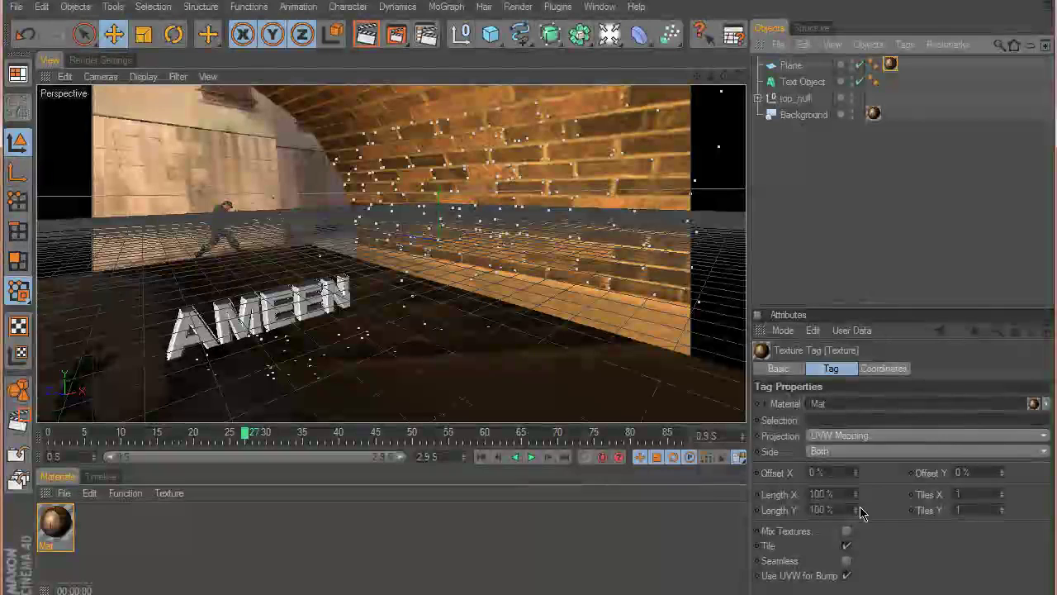
pyautogui.click(844, 437)
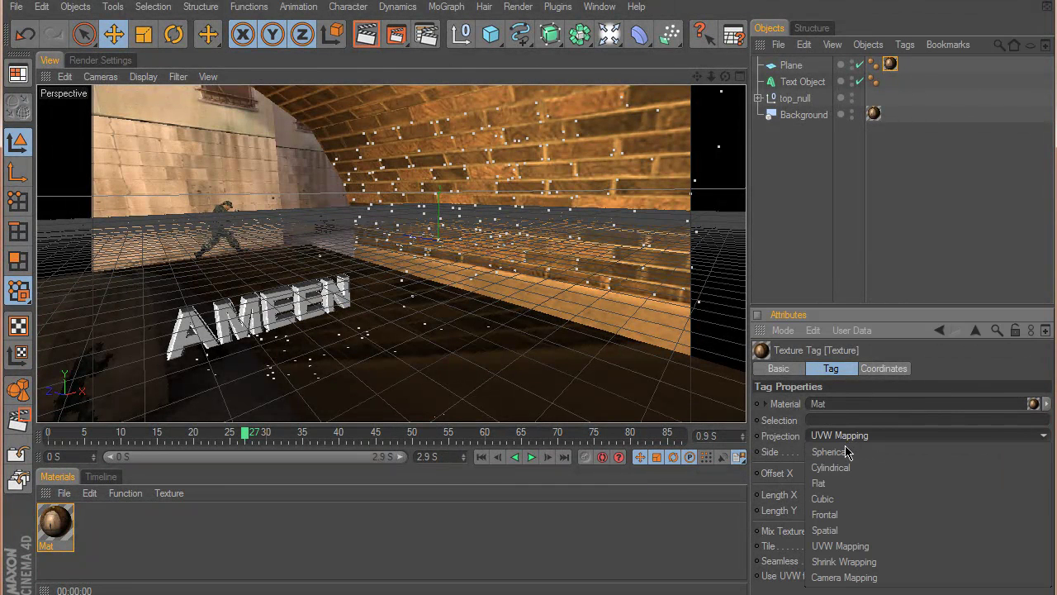
pyautogui.click(859, 515)
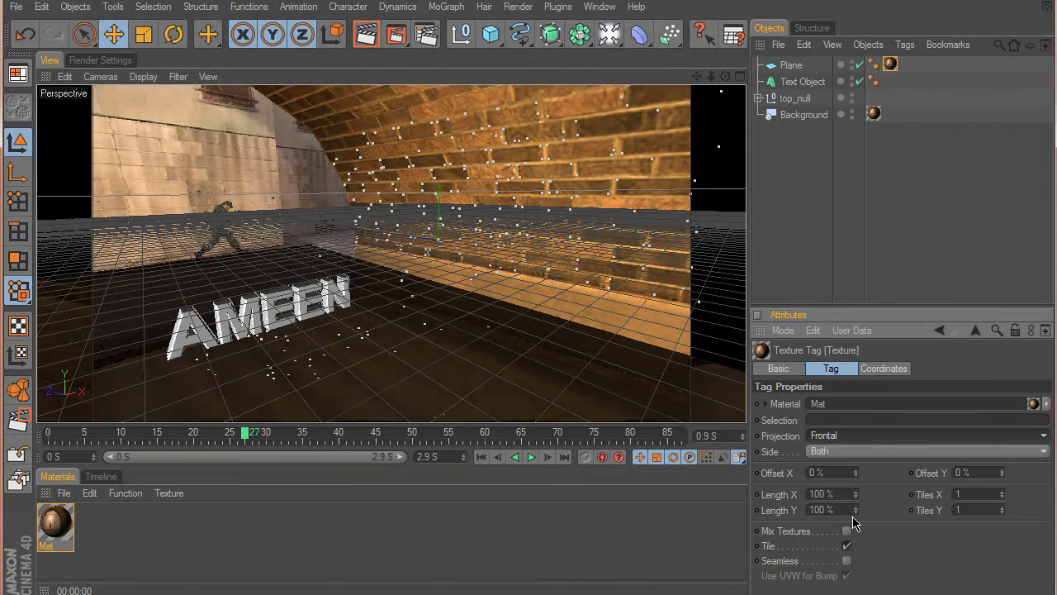
pyautogui.click(366, 34)
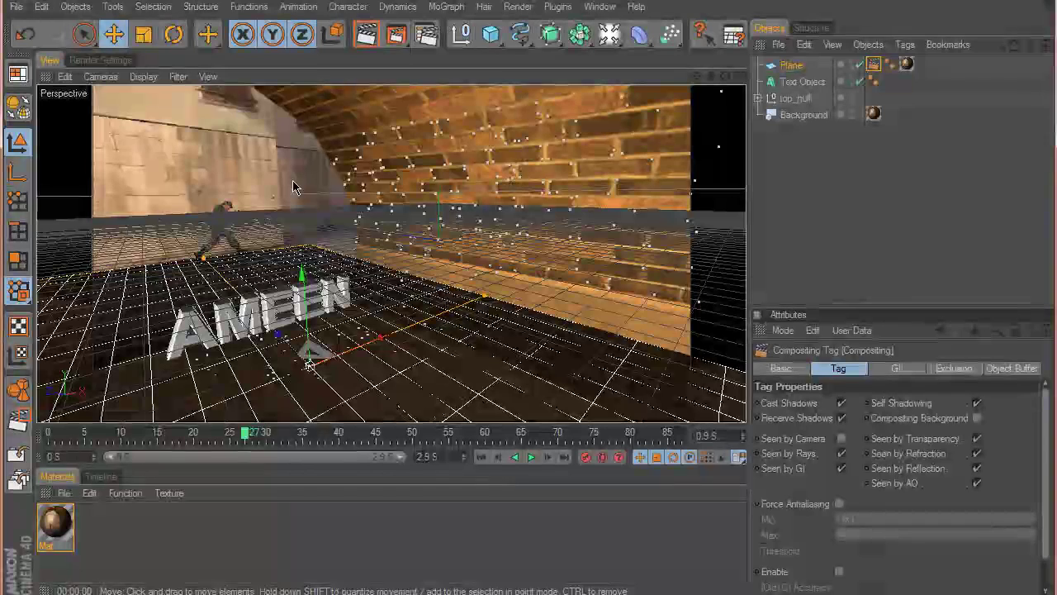
# Step: Add the Ambient Occlusion effect to the render settings and render the Perspective view
pyautogui.click(97, 64)
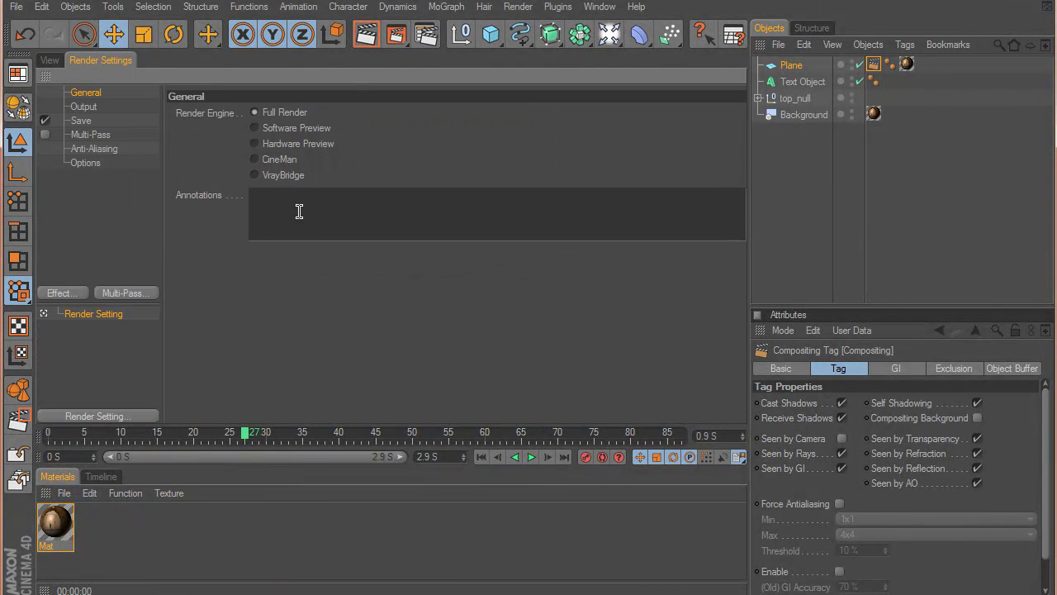
pyautogui.click(64, 294)
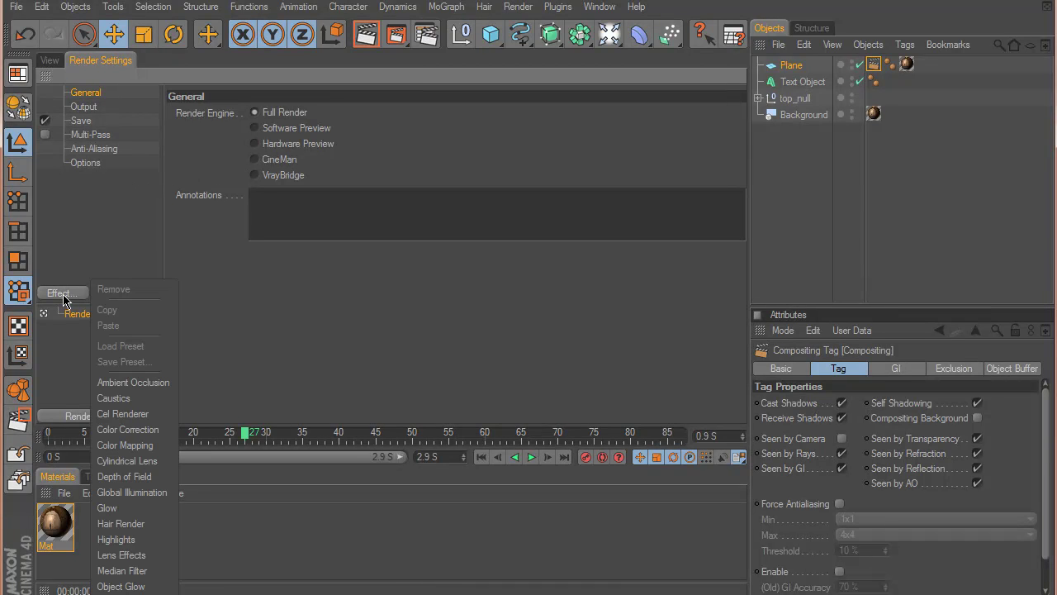
pyautogui.click(142, 382)
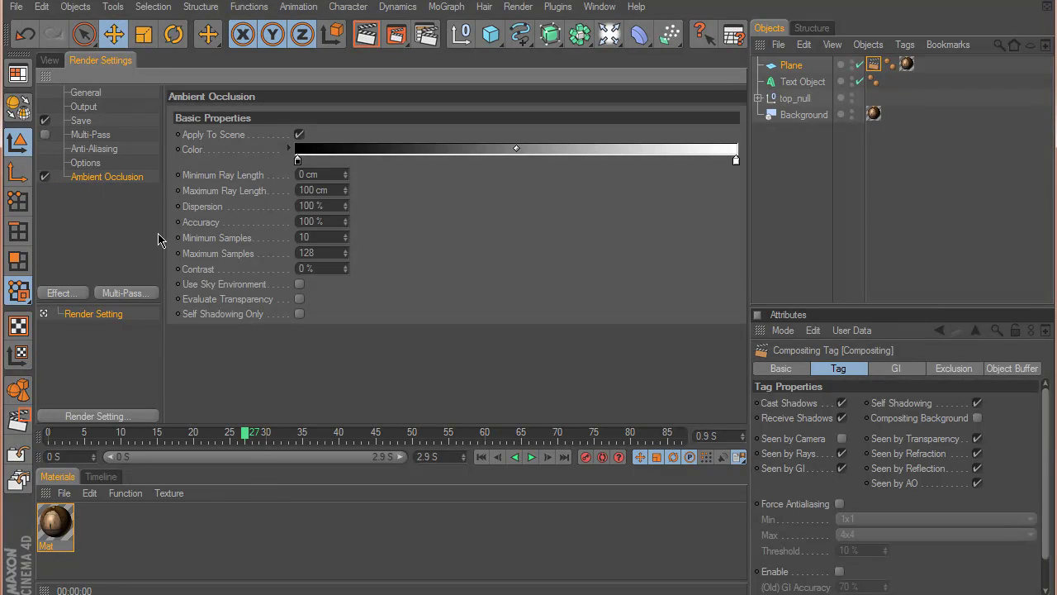
pyautogui.click(54, 61)
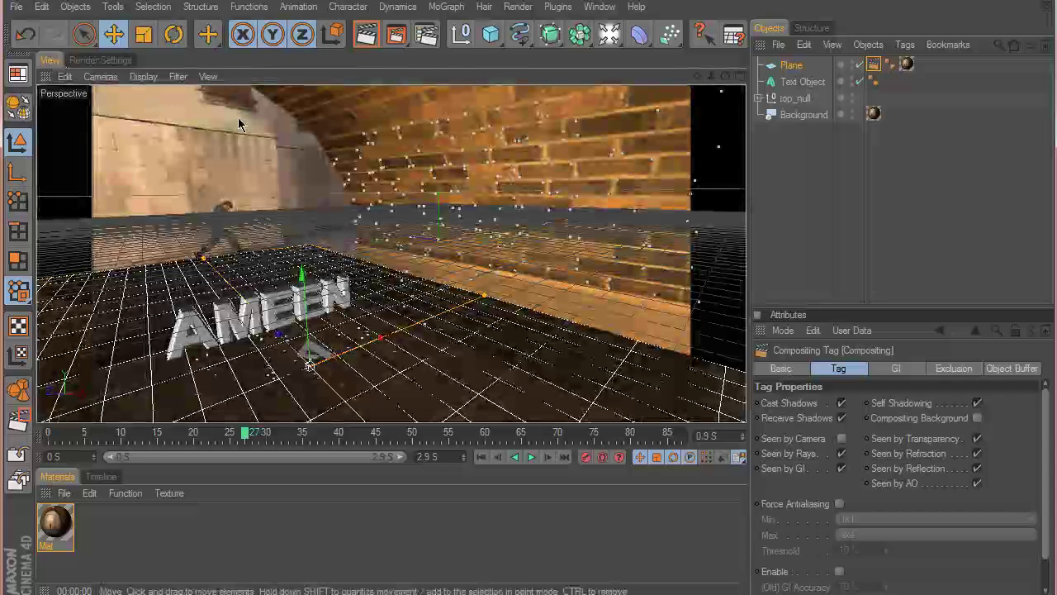
pyautogui.click(367, 34)
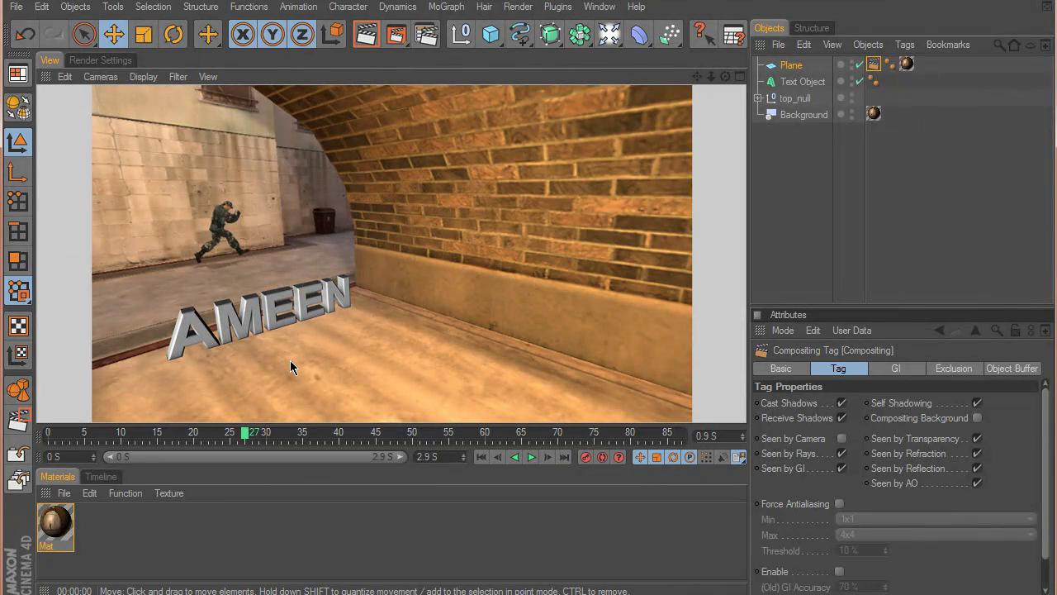
# Step: Add a Compositing tag to the Plane and enable its Compositing Background option
pyautogui.rightClick(793, 66)
pyautogui.moveTo(822, 76)
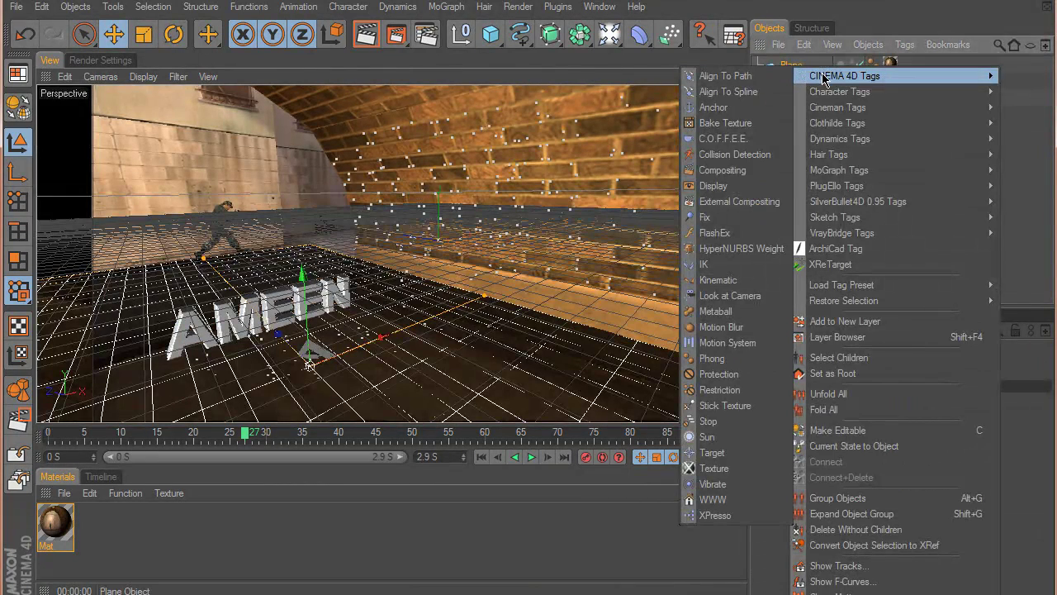
pyautogui.click(726, 170)
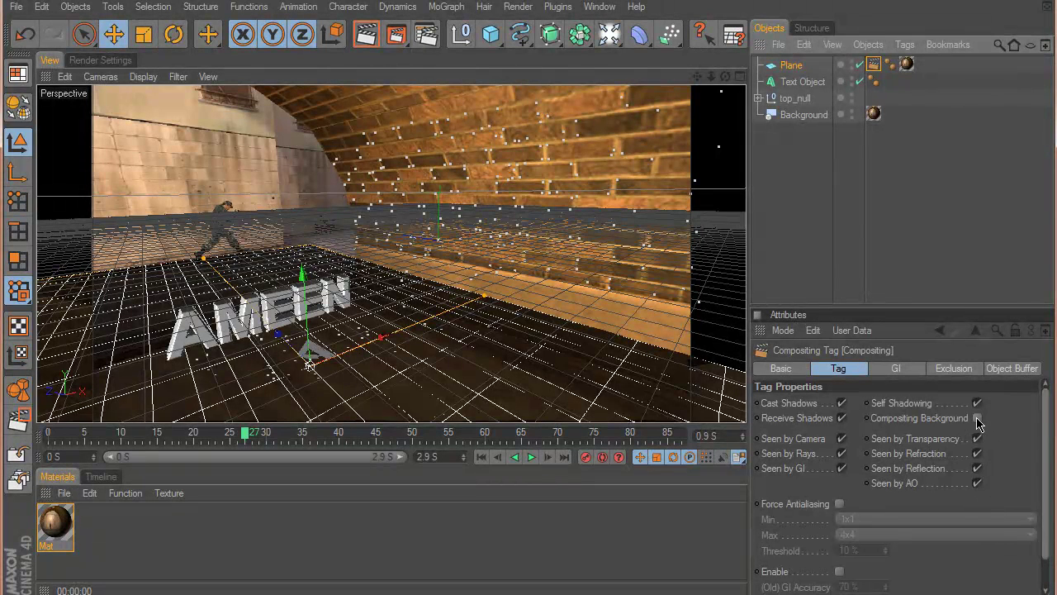
pyautogui.click(977, 419)
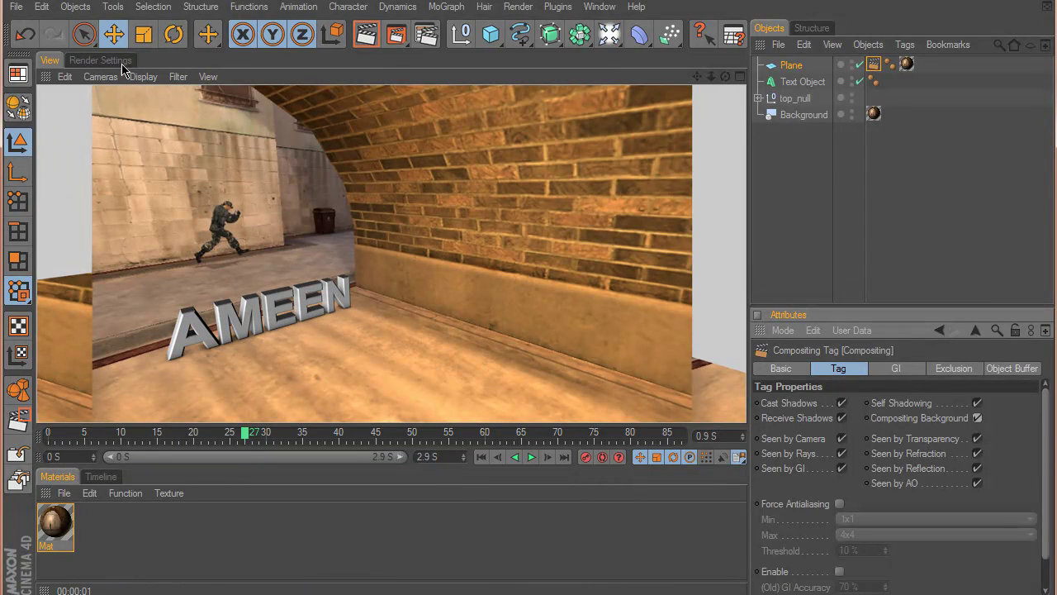
# Step: Set the ambient occlusion's maximum ray length to 136.5 cm and maximum samples to 219, and shift its black gradient knot about a third towards white
pyautogui.click(94, 61)
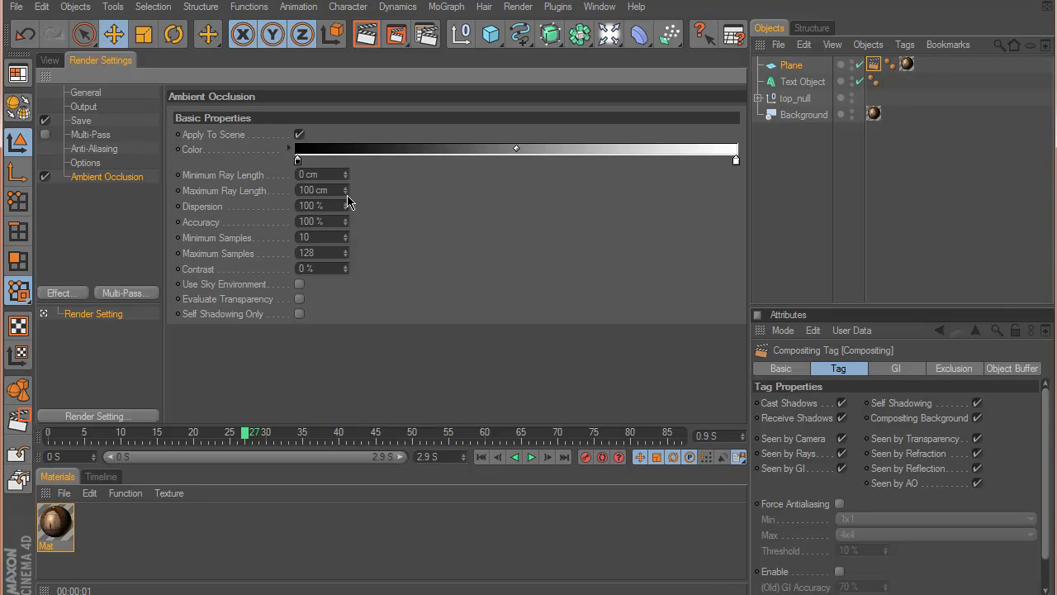
pyautogui.moveTo(346, 193); pyautogui.dragTo(346, 185)
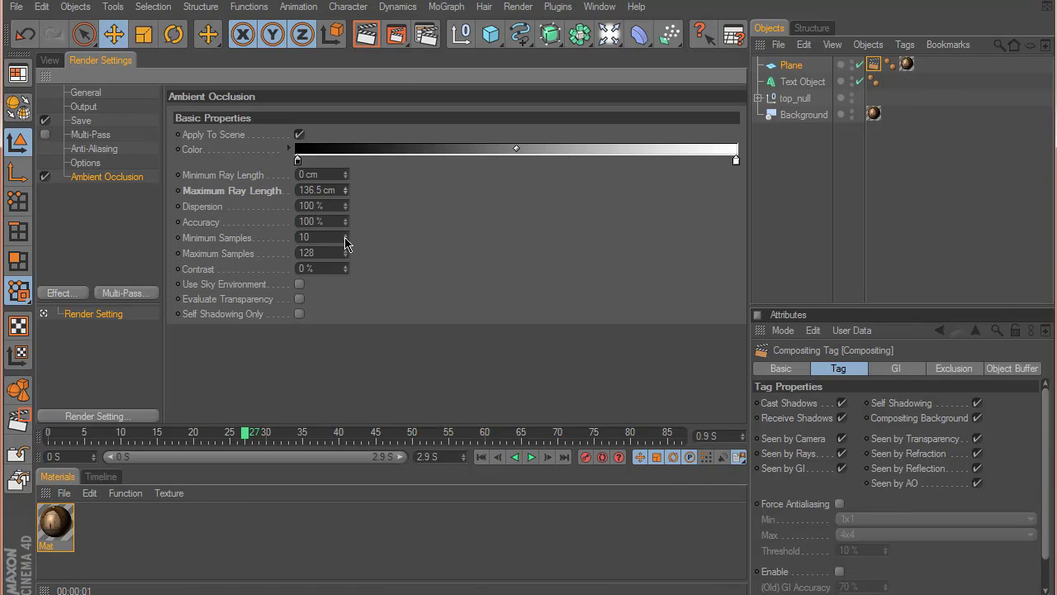
pyautogui.moveTo(346, 257); pyautogui.dragTo(346, 252)
pyautogui.moveTo(297, 159); pyautogui.dragTo(433, 160)
pyautogui.click(50, 60)
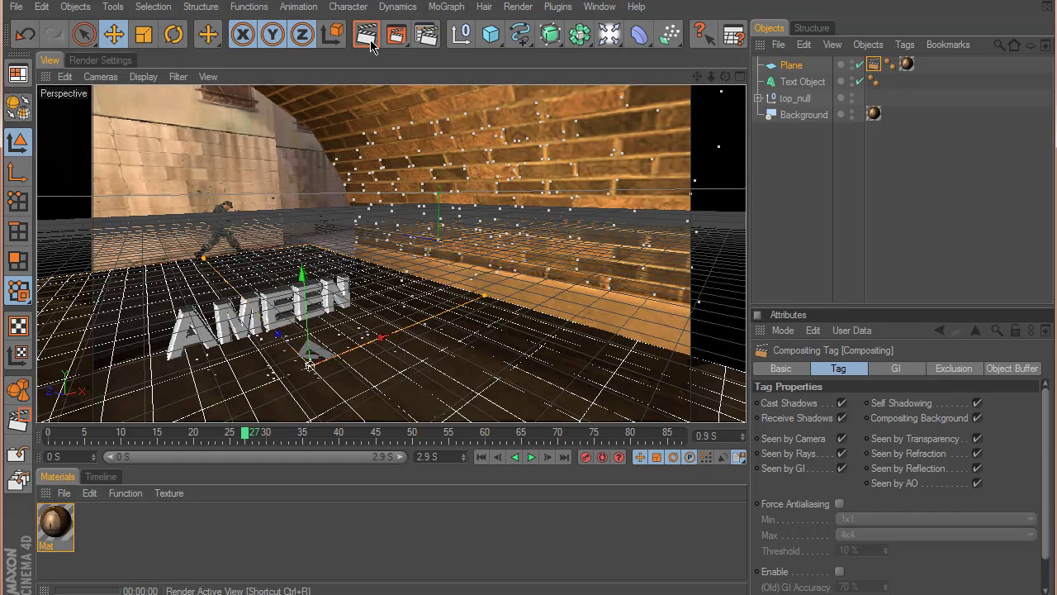
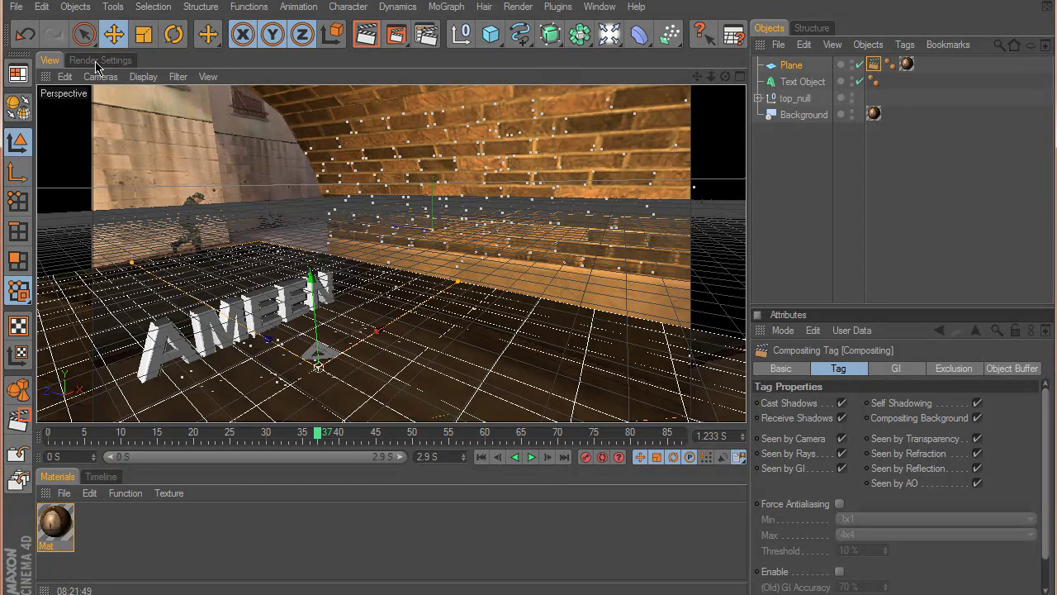
# Step: Set the render's anti-aliasing to Best
pyautogui.click(96, 62)
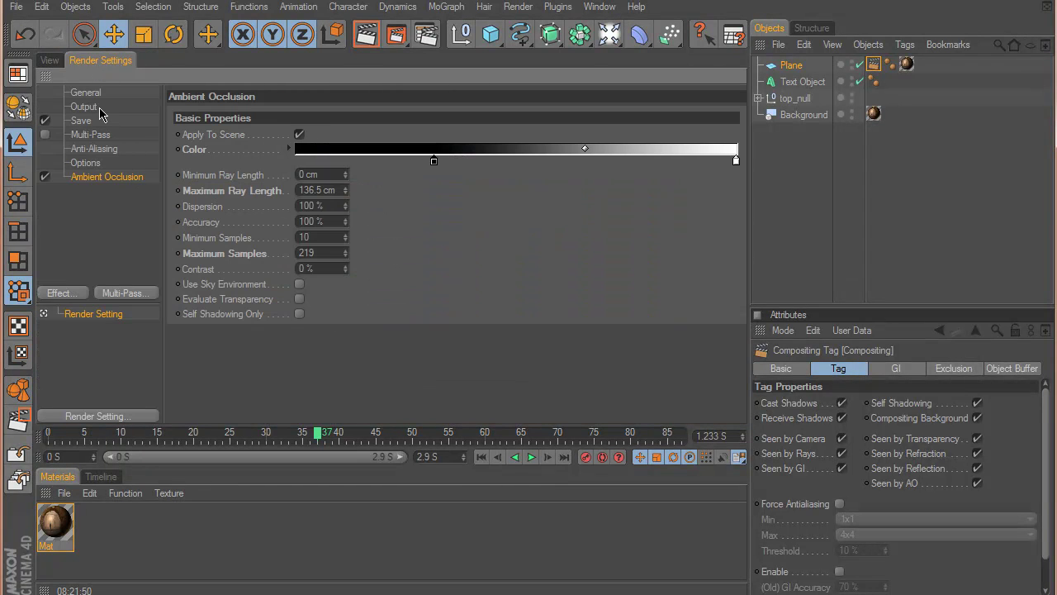
pyautogui.click(100, 154)
pyautogui.click(91, 180)
pyautogui.click(102, 150)
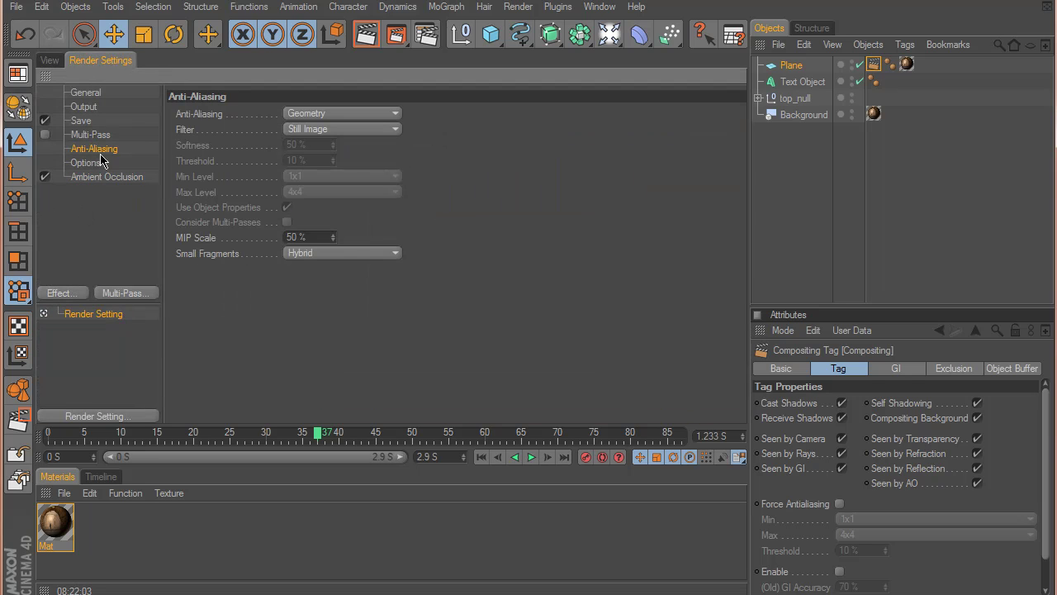
pyautogui.click(315, 113)
pyautogui.click(322, 161)
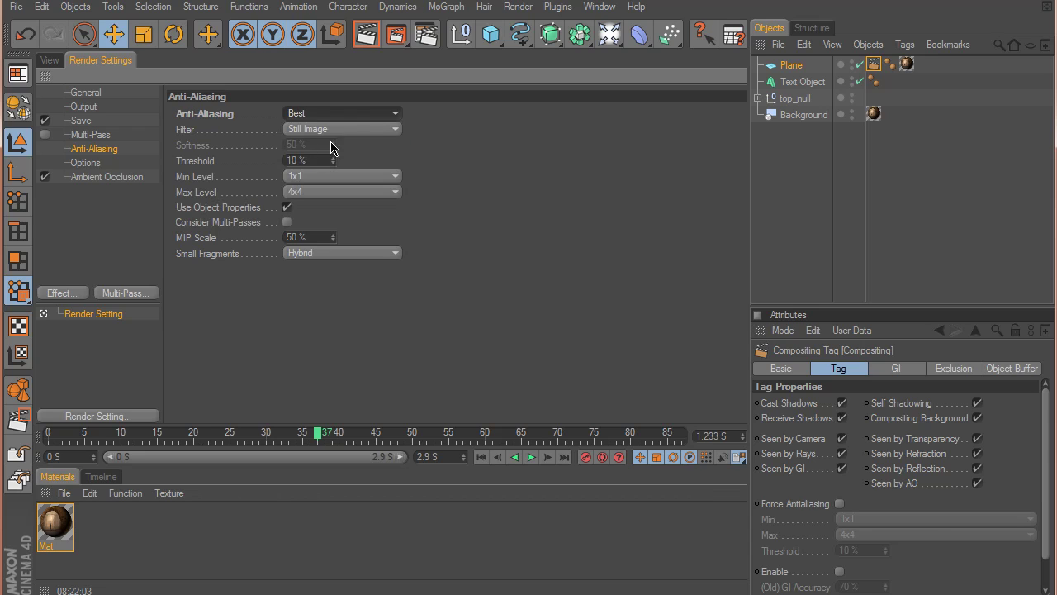
# Step: Set the output frame range to All Frames
pyautogui.click(83, 108)
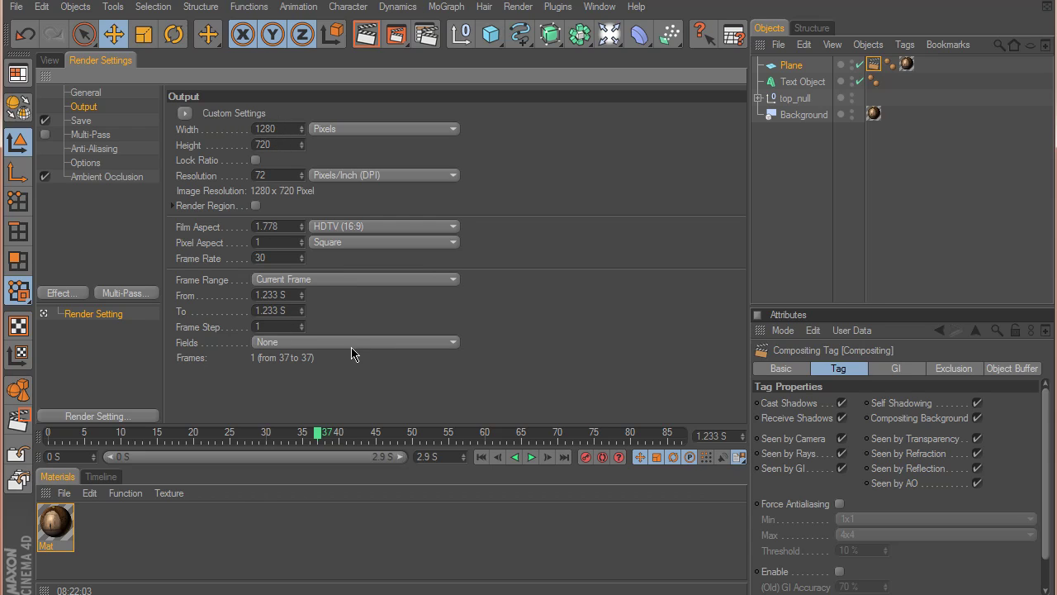
pyautogui.click(291, 280)
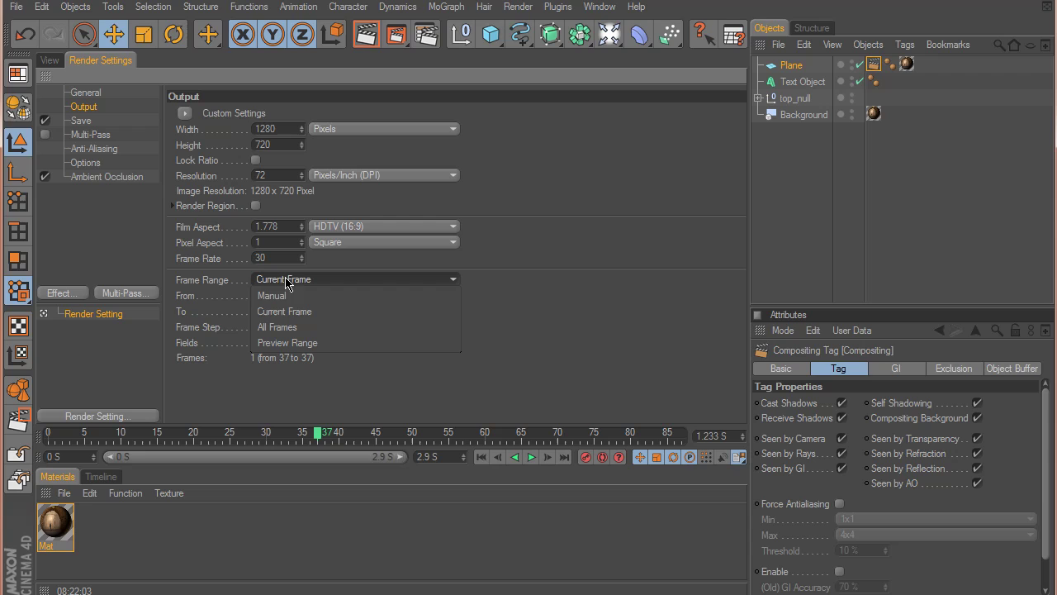
pyautogui.click(311, 329)
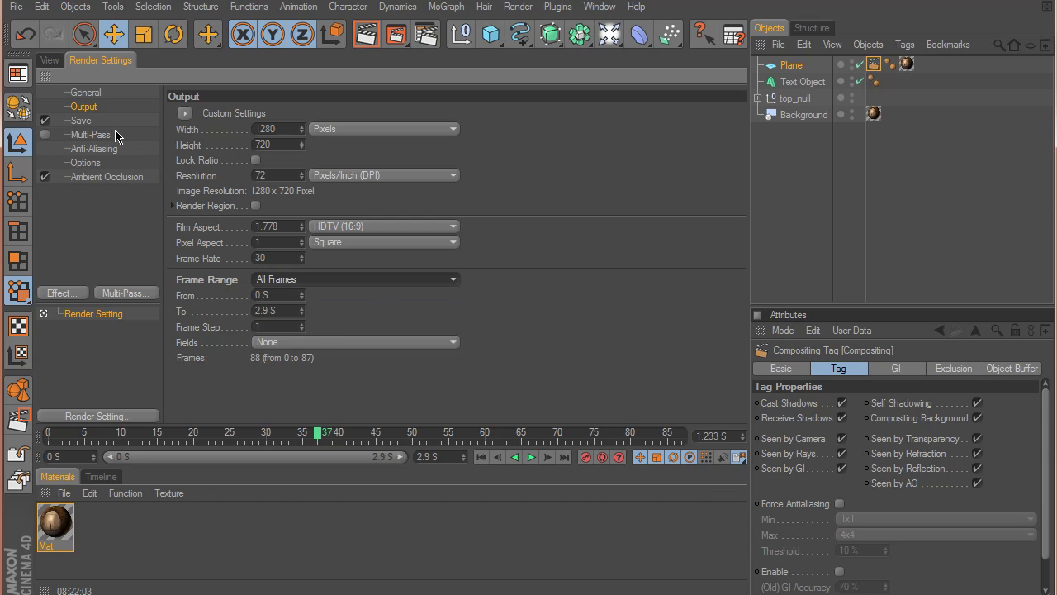
# Step: Enable Save, Relative and Include 3D Data for the After Effects compositing project file, and start saving the project file
pyautogui.click(86, 122)
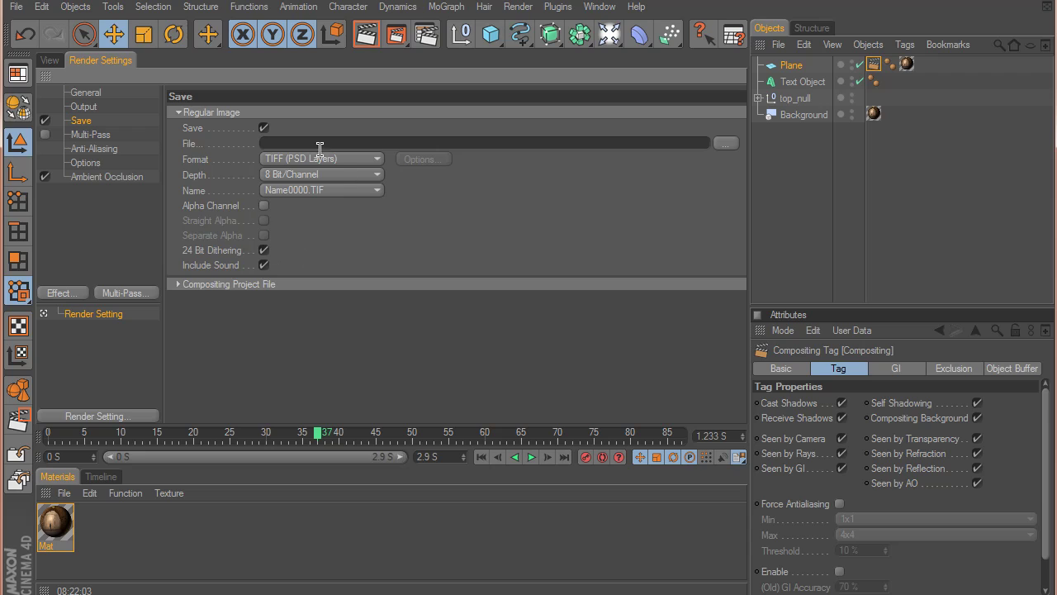
pyautogui.click(264, 143)
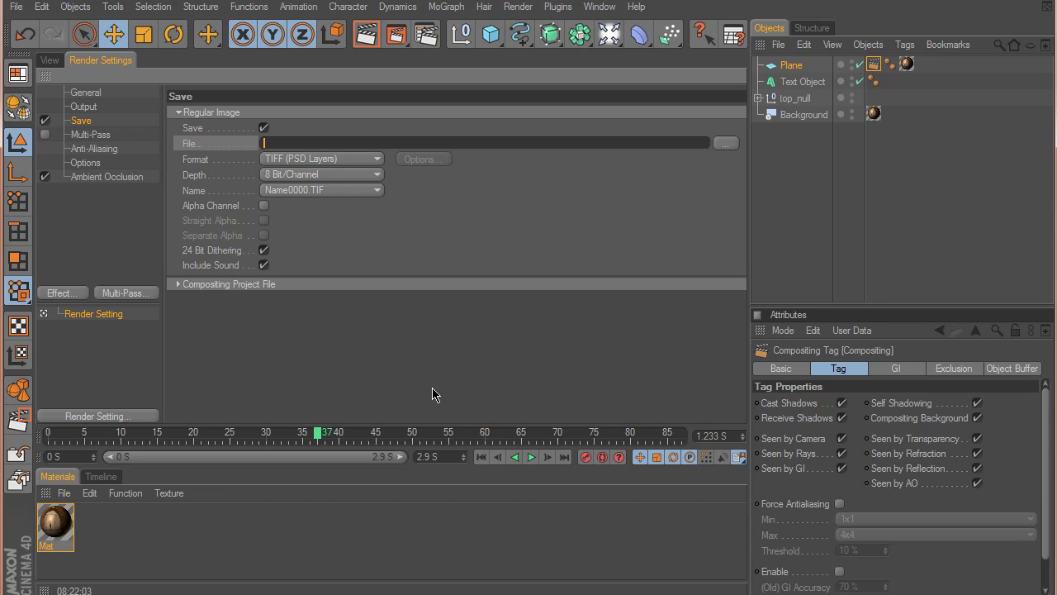
pyautogui.click(300, 161)
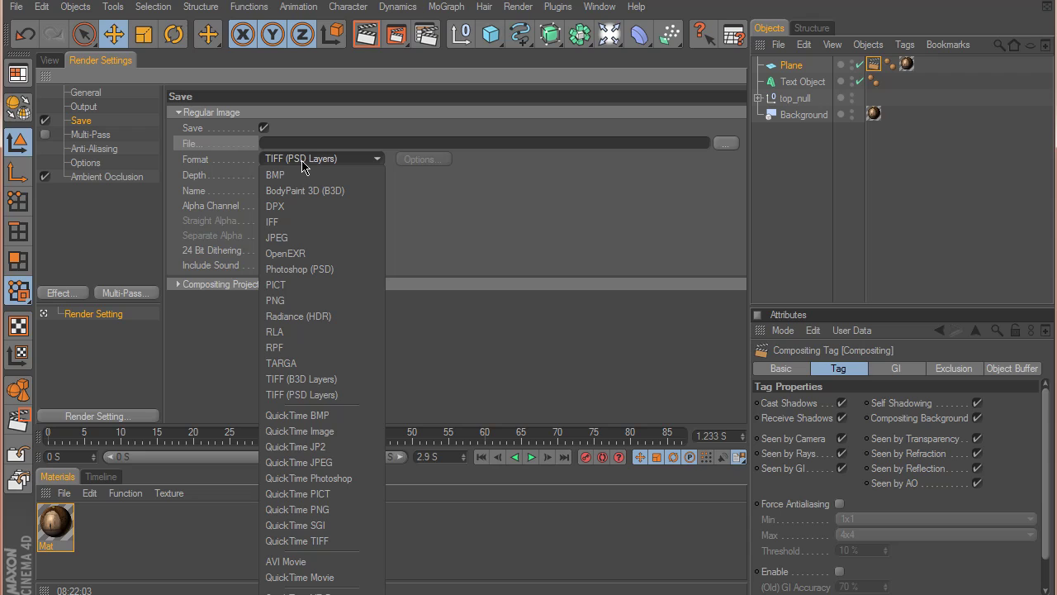
pyautogui.click(477, 345)
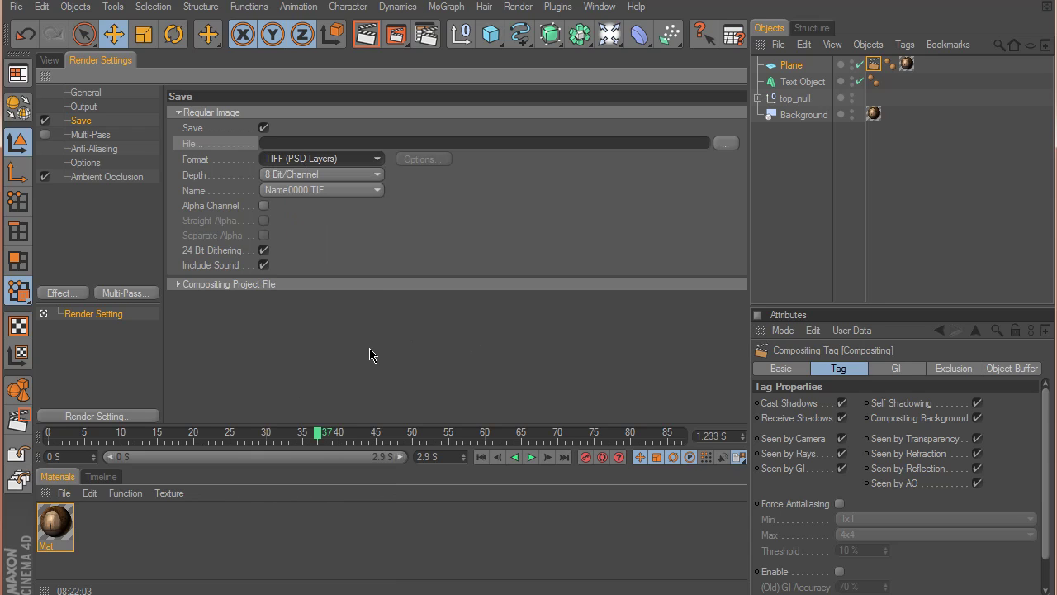
pyautogui.click(178, 284)
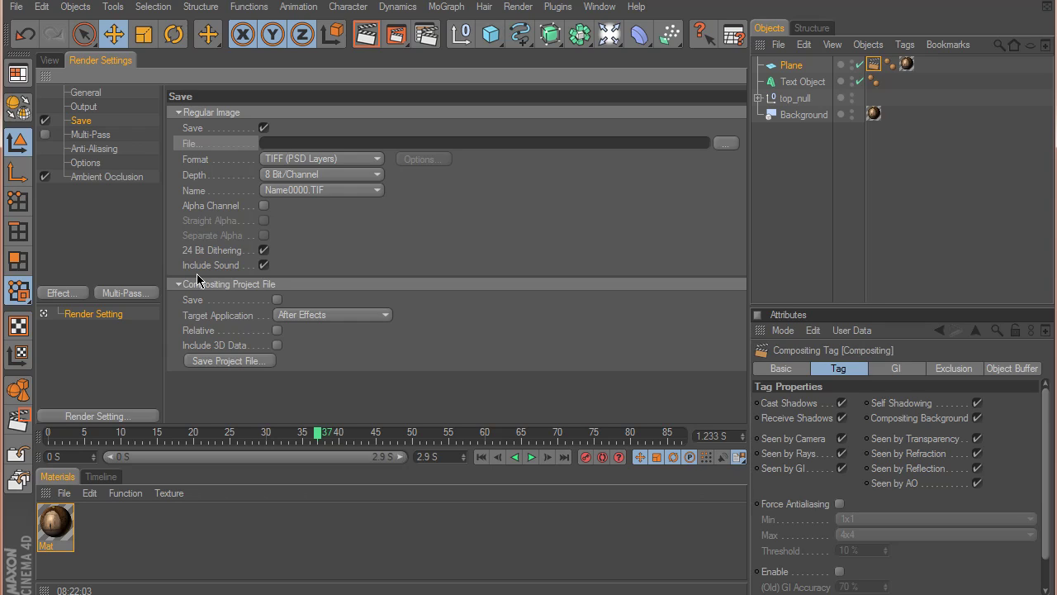
pyautogui.click(278, 300)
pyautogui.click(278, 329)
pyautogui.click(277, 344)
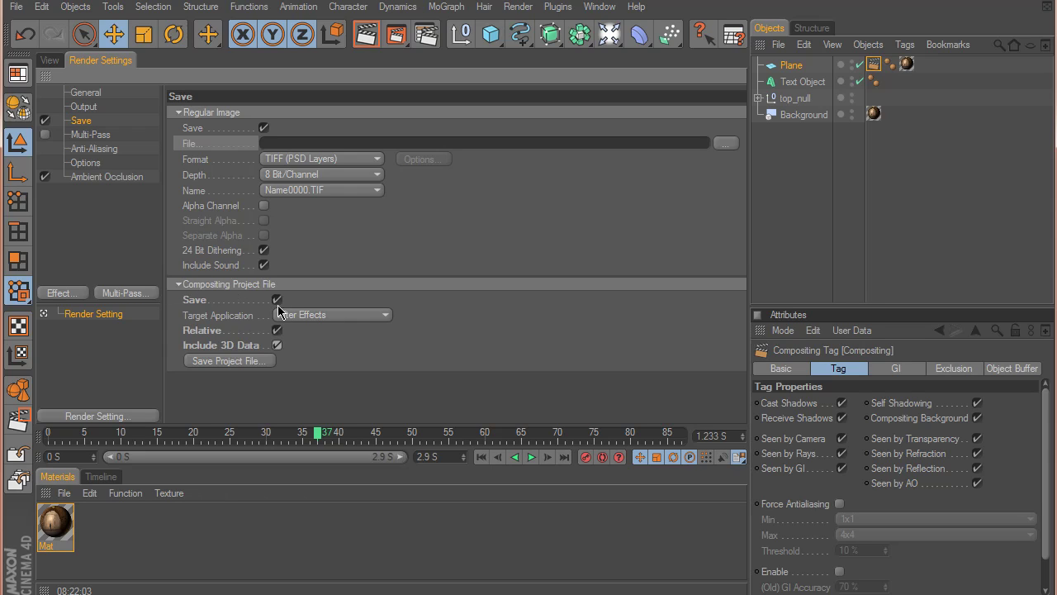
pyautogui.click(234, 361)
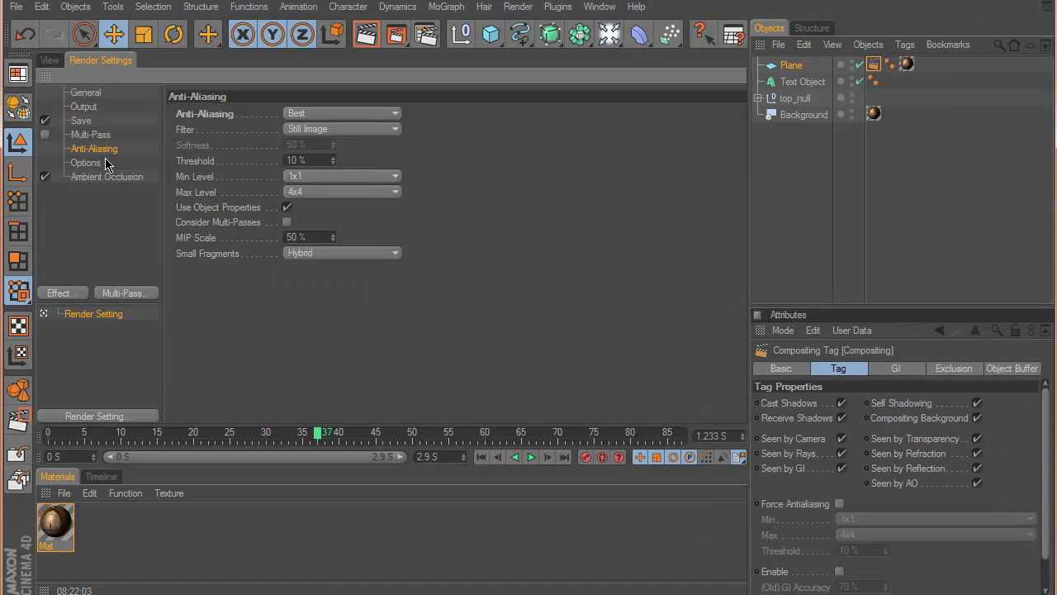
# Step: Go to frame 52 and render the Perspective view to check the composited text
pyautogui.click(105, 162)
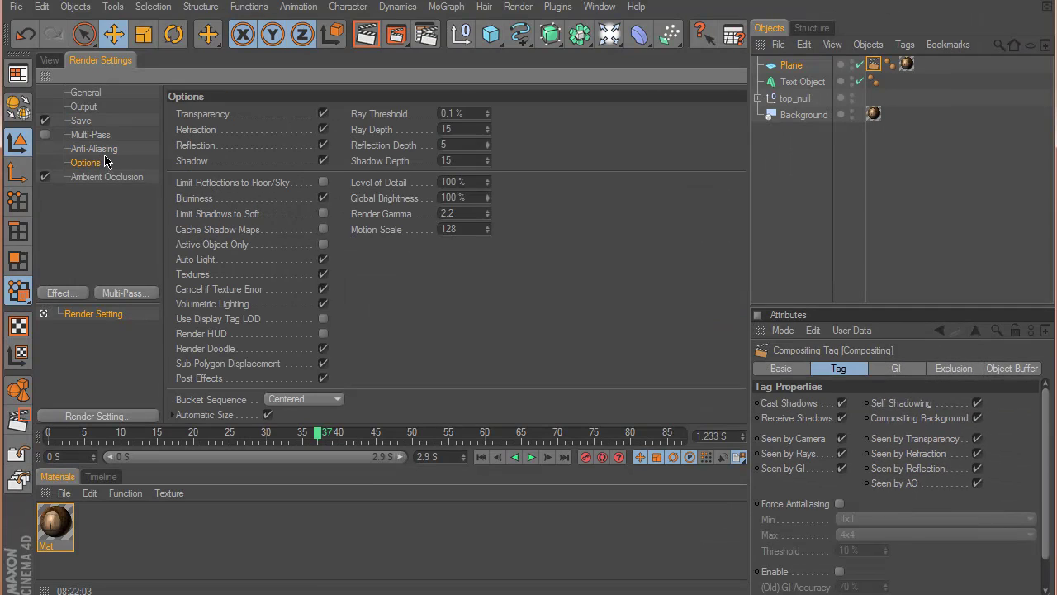
pyautogui.click(102, 149)
pyautogui.click(50, 60)
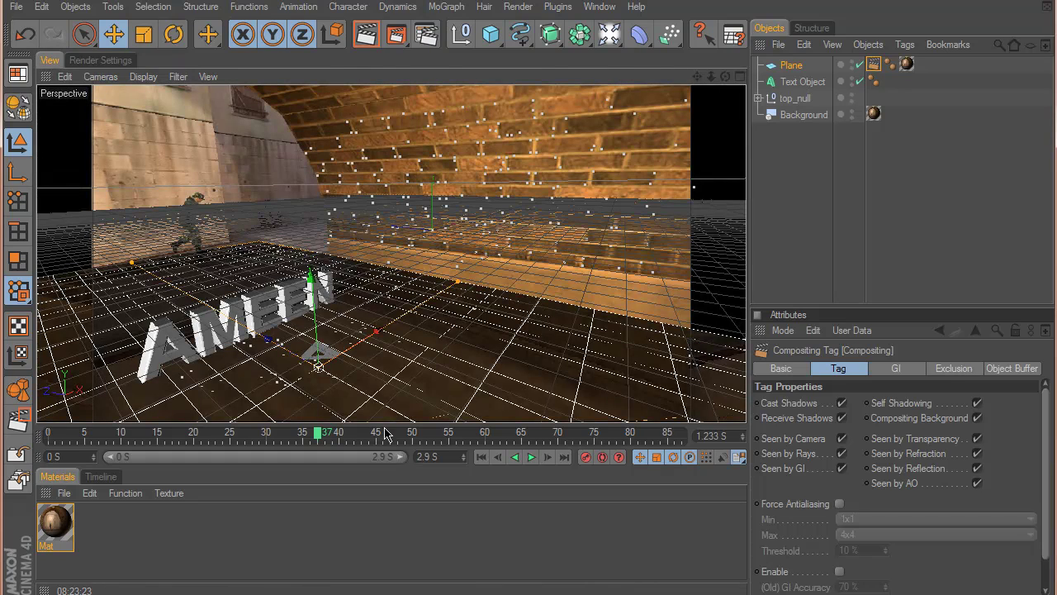
pyautogui.click(428, 435)
pyautogui.click(366, 34)
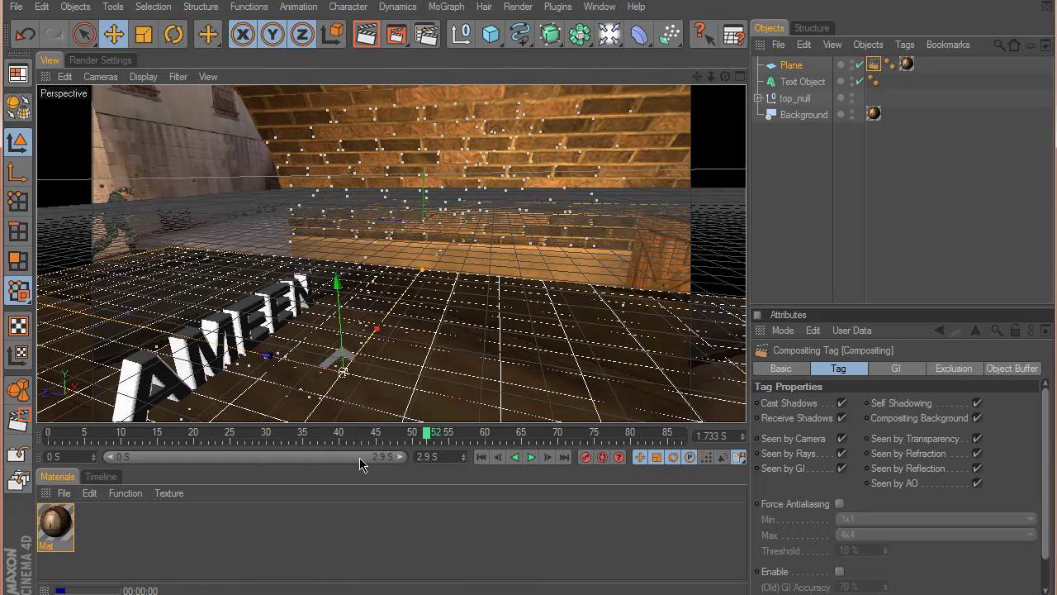